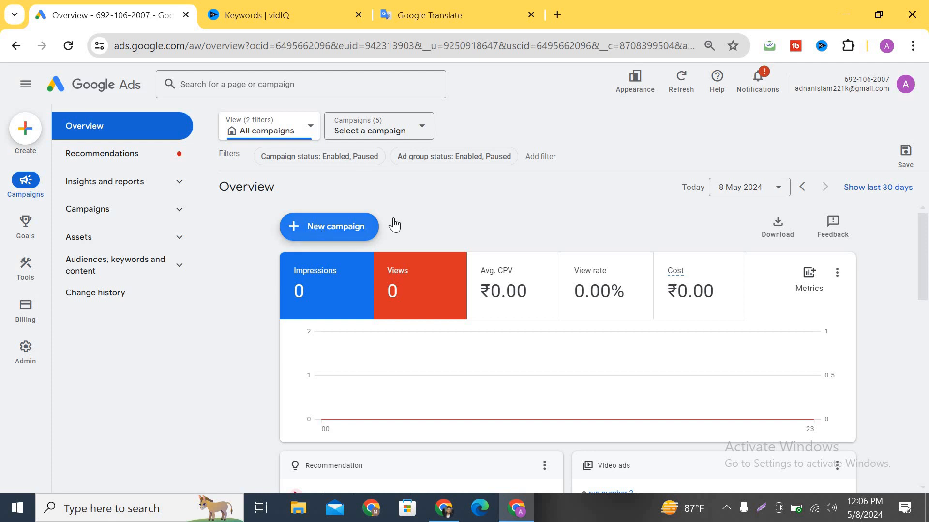
Start a new campaign without a goal's guidance, choosing the Video type with the Video views subtype
{"action": "left_click", "coordinate": [336, 225]}
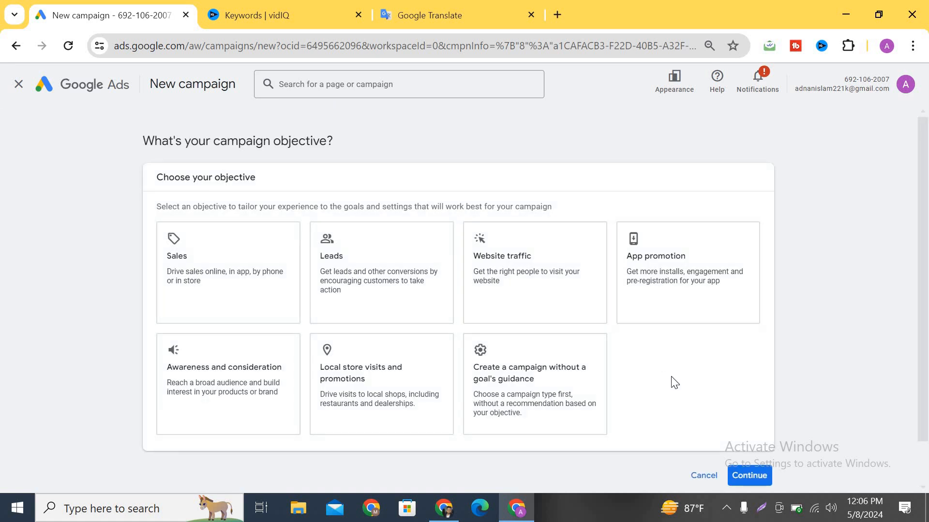
{"action": "left_click", "coordinate": [540, 381]}
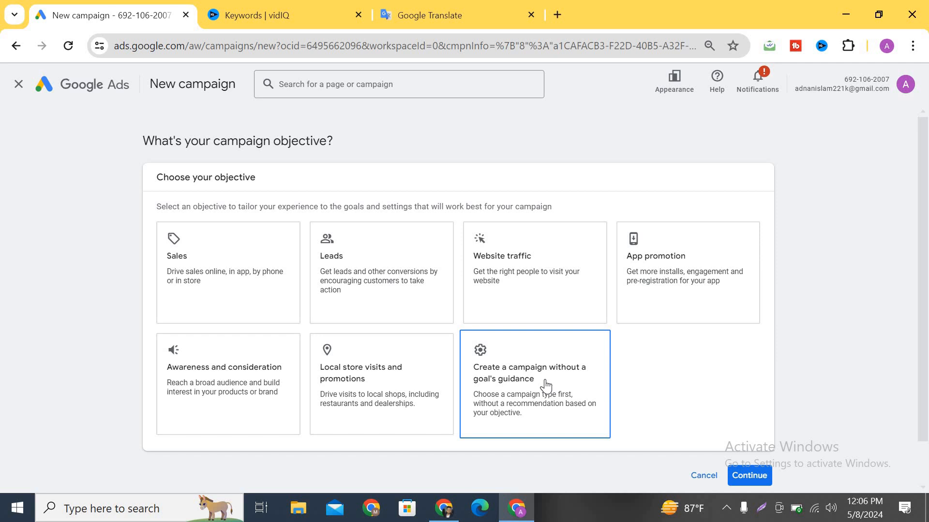
{"action": "left_click", "coordinate": [546, 381]}
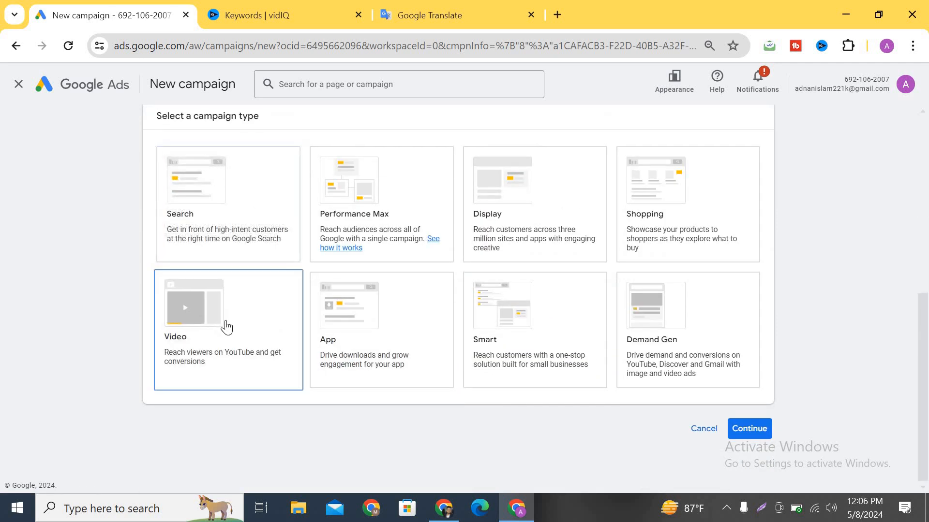
{"action": "left_click", "coordinate": [228, 328]}
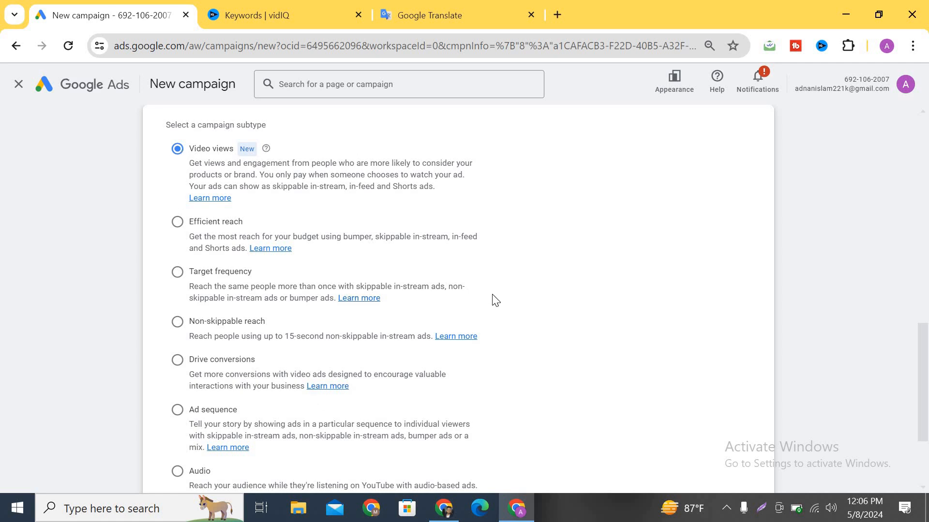
{"action": "scroll", "coordinate": [716, 466], "scroll_direction": "down", "scroll_amount": 2}
{"action": "left_click", "coordinate": [748, 475]}
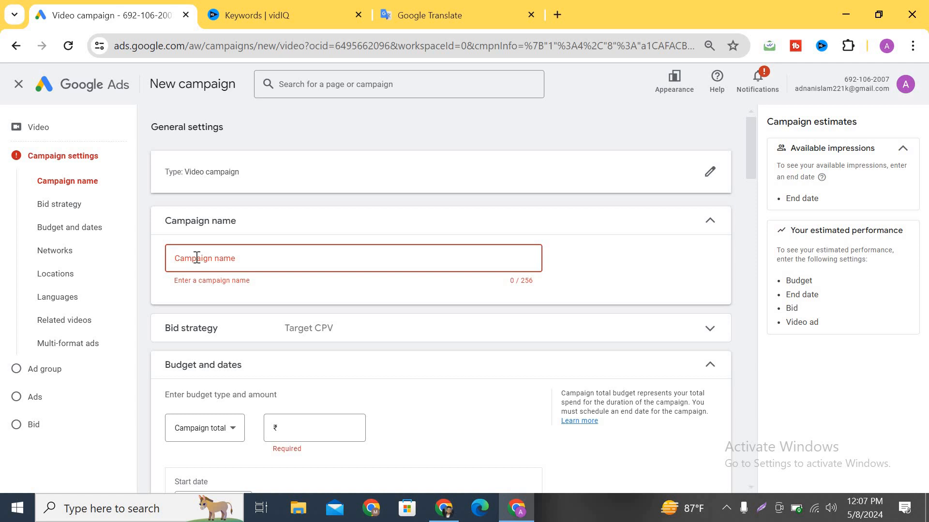
Name the campaign "new 11" and check its bid strategy section
{"action": "left_click", "coordinate": [197, 258]}
{"action": "type", "text": "new 11"}
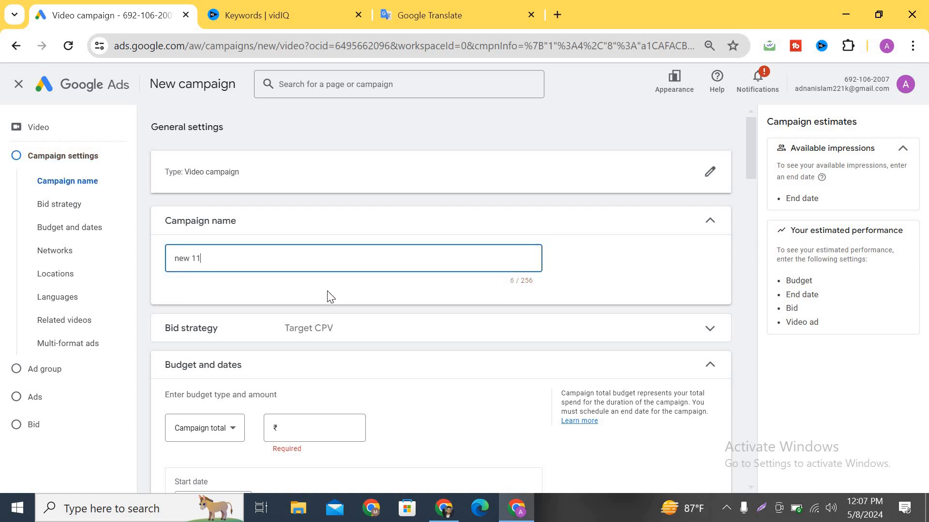
{"action": "scroll", "coordinate": [203, 295], "scroll_direction": "down", "scroll_amount": 1}
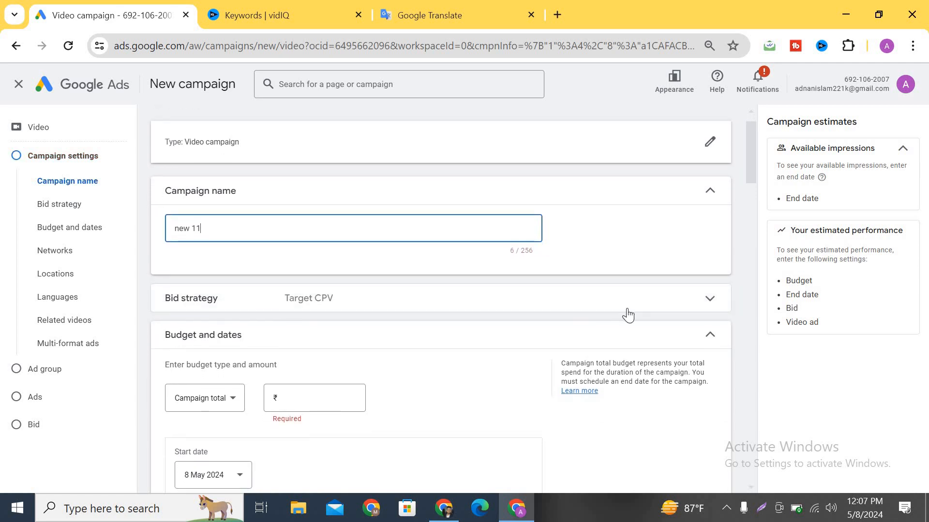
{"action": "left_click", "coordinate": [440, 309]}
{"action": "left_click", "coordinate": [207, 268]}
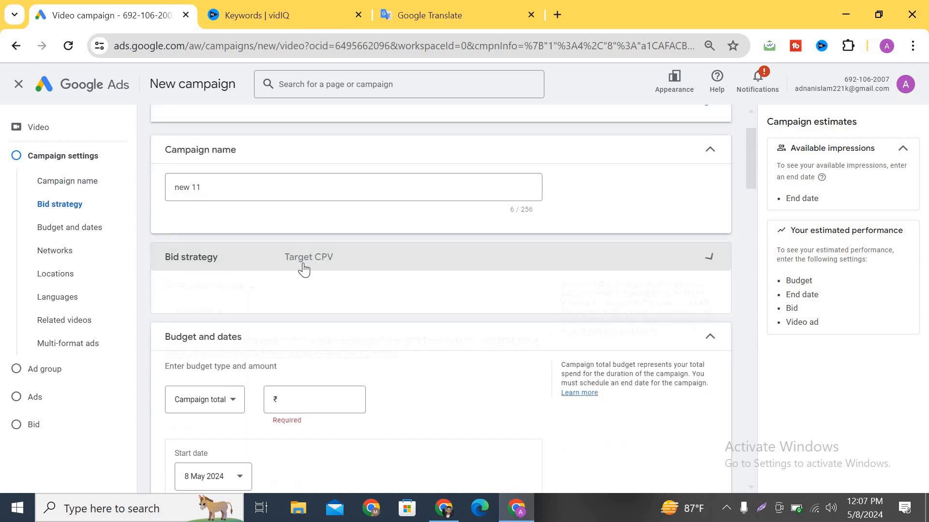
{"action": "scroll", "coordinate": [290, 297], "scroll_direction": "down", "scroll_amount": 1}
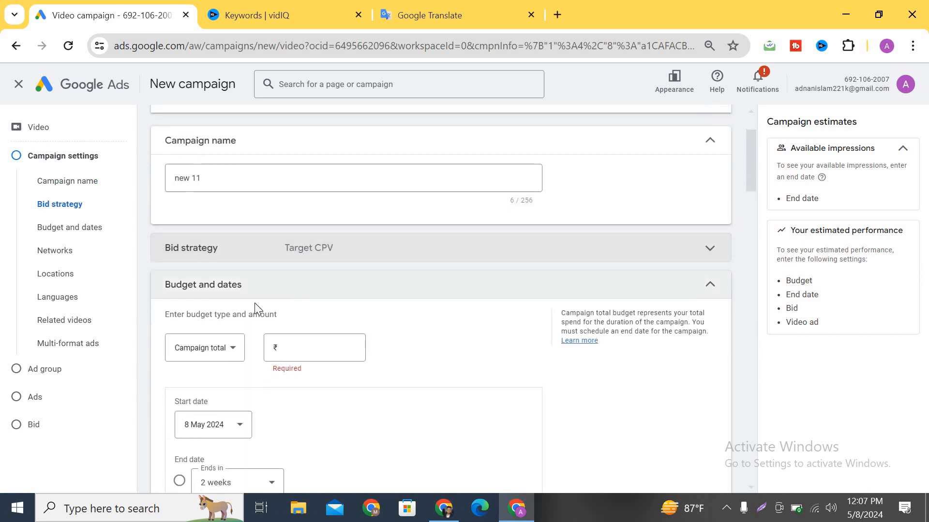
Set the campaign budget to a daily amount of ₹100
{"action": "left_click", "coordinate": [230, 310]}
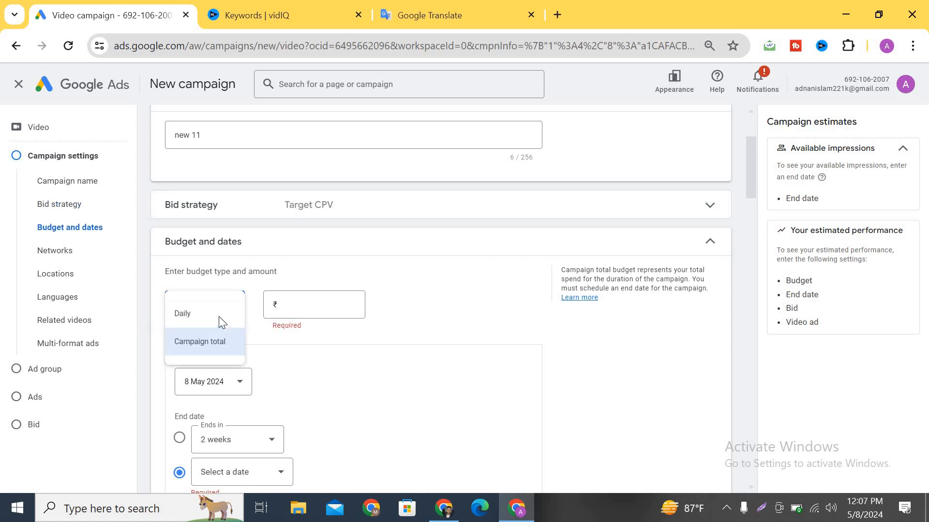
{"action": "left_click", "coordinate": [211, 322]}
{"action": "left_click", "coordinate": [352, 306]}
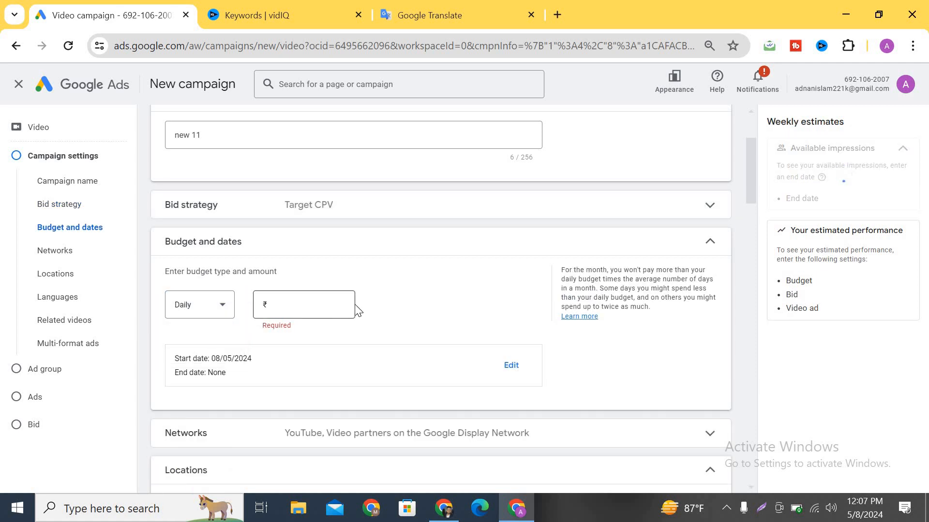
{"action": "type", "text": "100"}
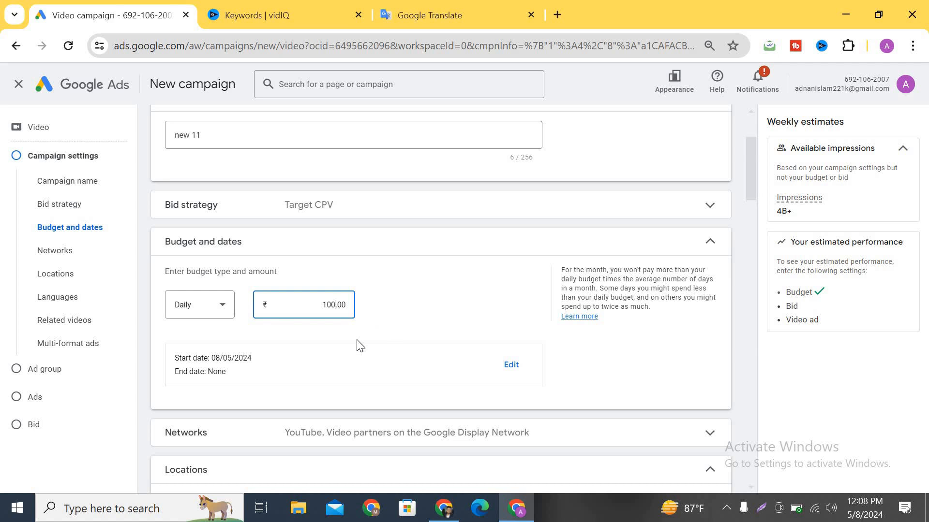
{"action": "left_click", "coordinate": [319, 325]}
Exclude video partners on the Google Display Network so the campaign's ads run on YouTube only
{"action": "scroll", "coordinate": [290, 315], "scroll_direction": "down", "scroll_amount": 2}
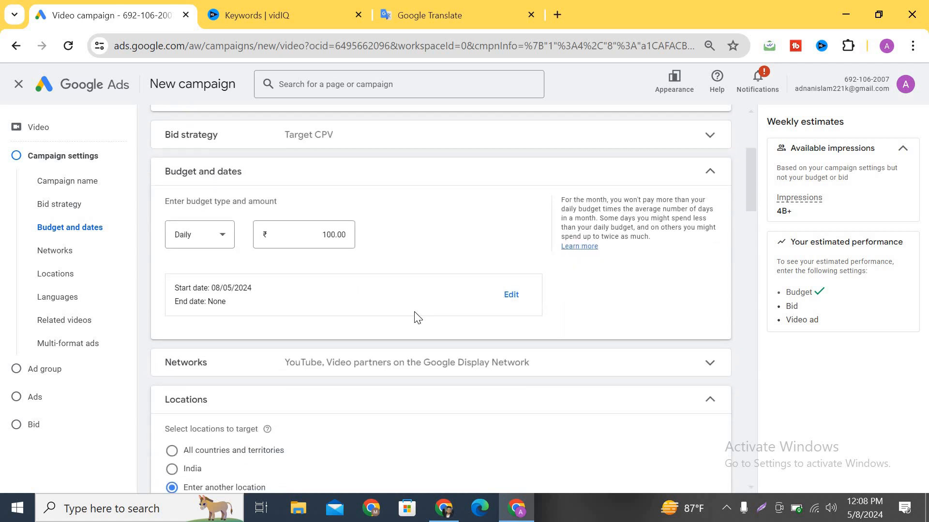
{"action": "scroll", "coordinate": [394, 321], "scroll_direction": "down", "scroll_amount": 2}
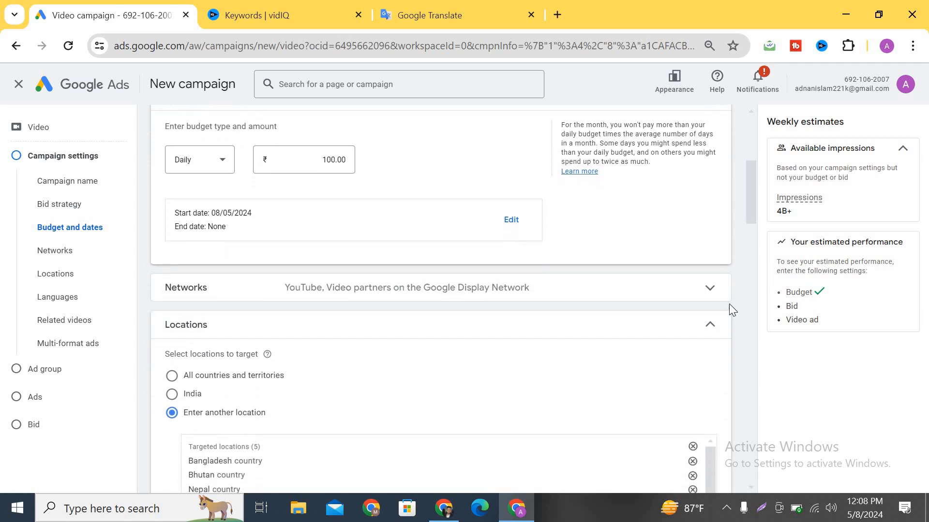
{"action": "left_click", "coordinate": [706, 289]}
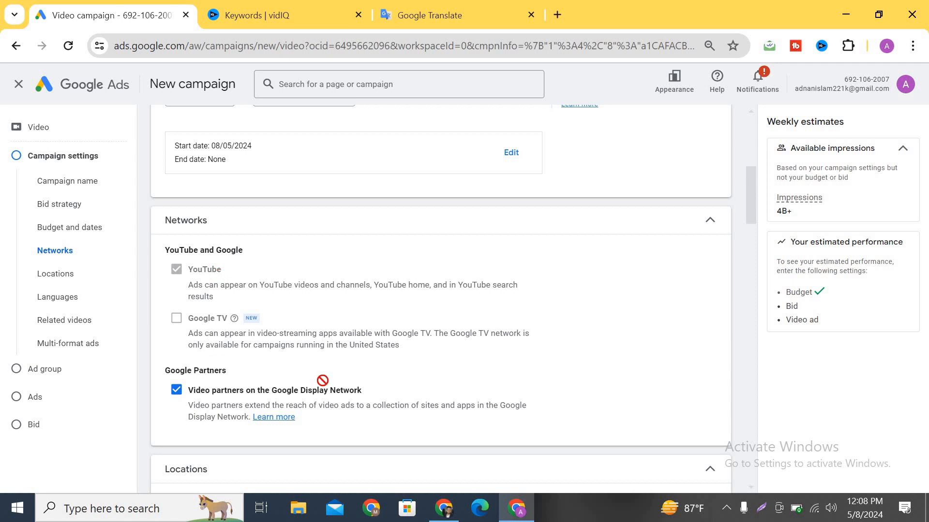
{"action": "left_click", "coordinate": [172, 390]}
{"action": "left_click", "coordinate": [173, 391]}
{"action": "left_click", "coordinate": [175, 398]}
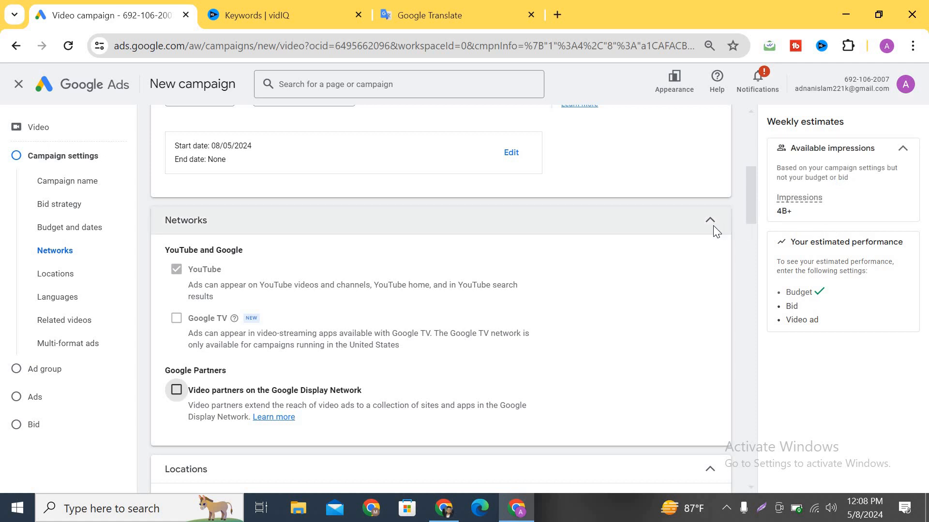
{"action": "left_click", "coordinate": [707, 222]}
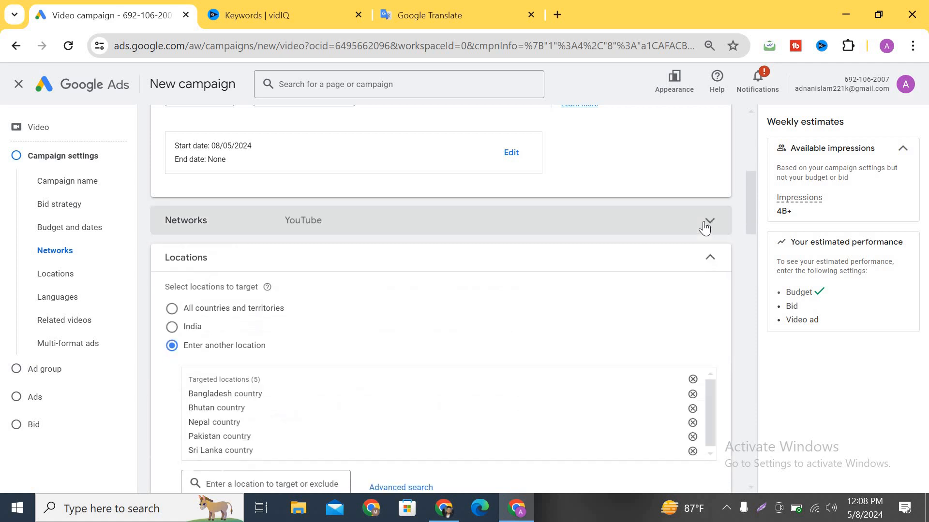
Remove the other targeted countries from the campaign's locations so that only Bangladesh is targeted
{"action": "scroll", "coordinate": [687, 251], "scroll_direction": "down", "scroll_amount": 1}
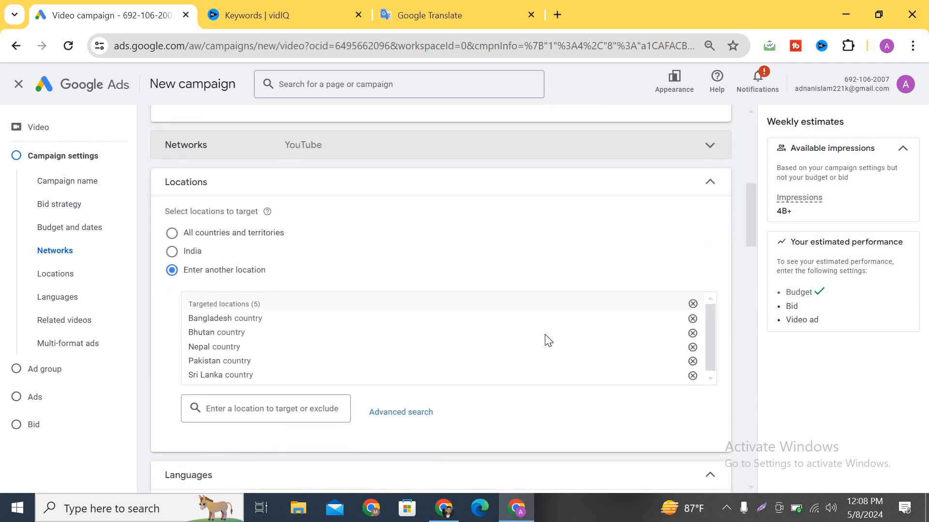
{"action": "left_click", "coordinate": [693, 319]}
{"action": "left_click", "coordinate": [704, 322]}
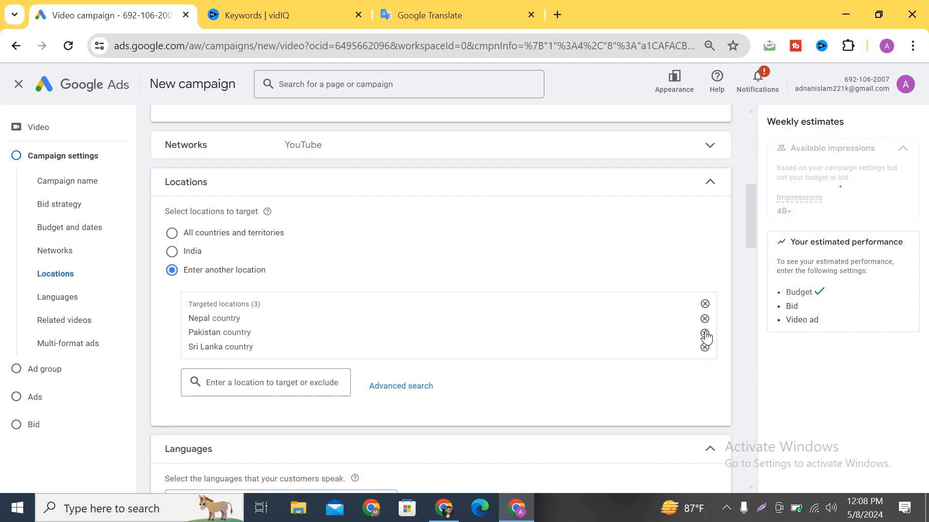
{"action": "left_click", "coordinate": [704, 332]}
{"action": "left_click", "coordinate": [704, 322]}
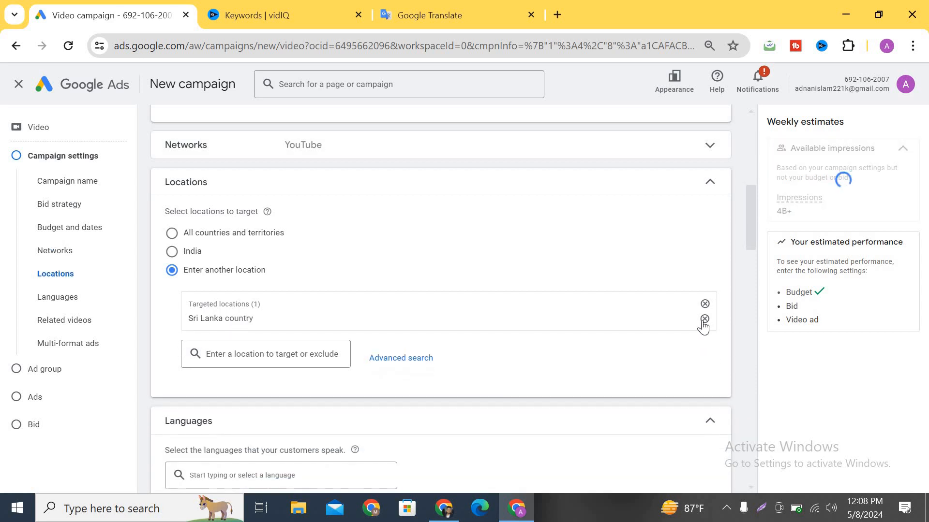
{"action": "left_click", "coordinate": [704, 320]}
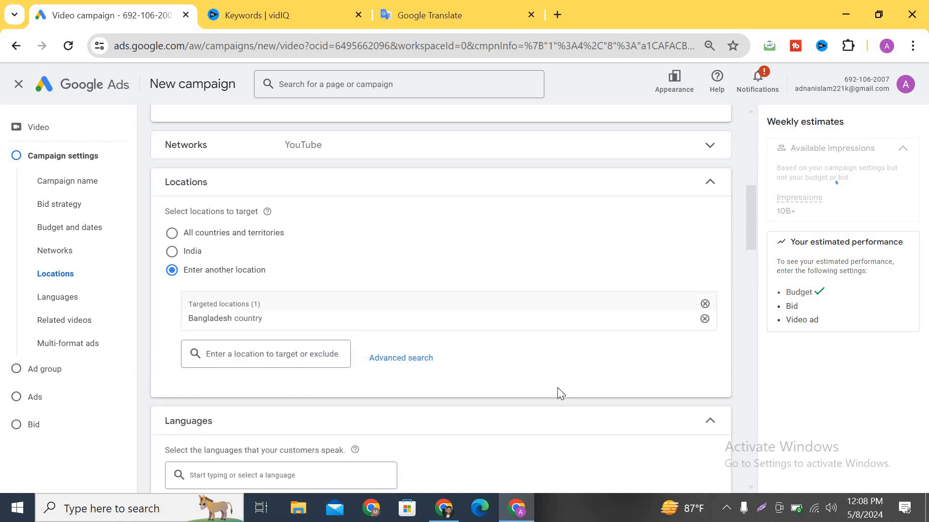
Check the language and related-video settings, and turn off multi-format video ads for the campaign
{"action": "scroll", "coordinate": [558, 387], "scroll_direction": "down", "scroll_amount": 3}
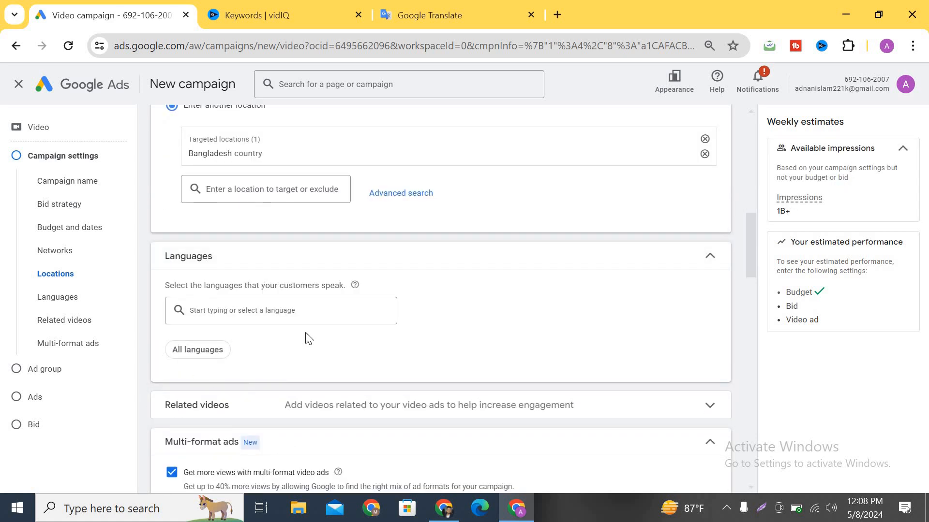
{"action": "scroll", "coordinate": [714, 232], "scroll_direction": "down", "scroll_amount": 1}
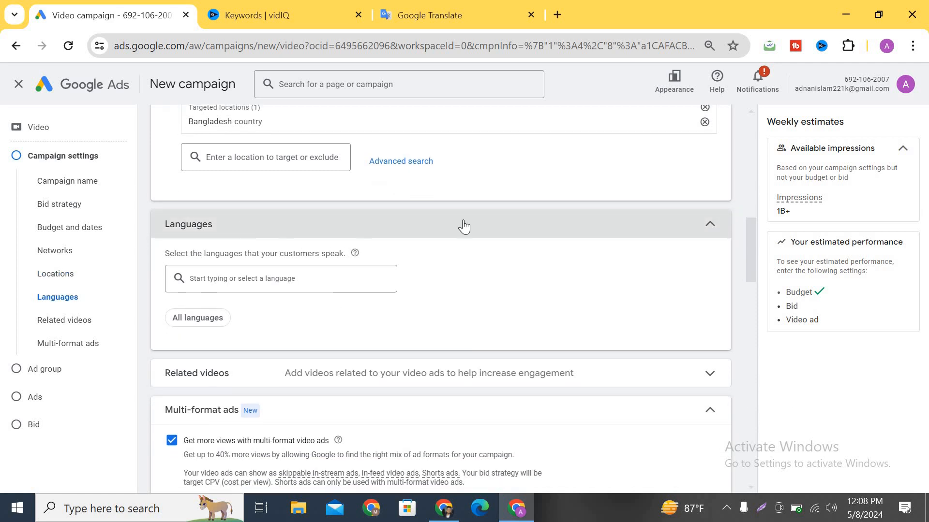
{"action": "left_click", "coordinate": [460, 225]}
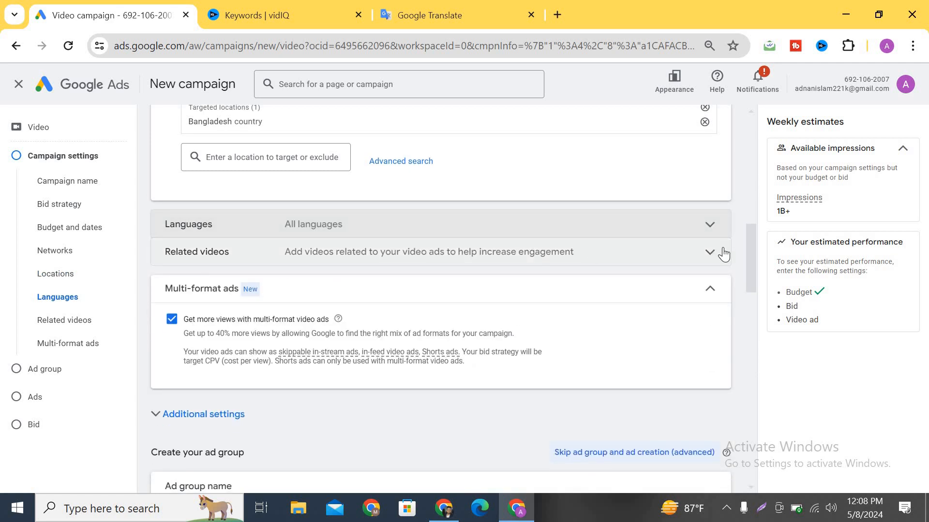
{"action": "left_click", "coordinate": [203, 252]}
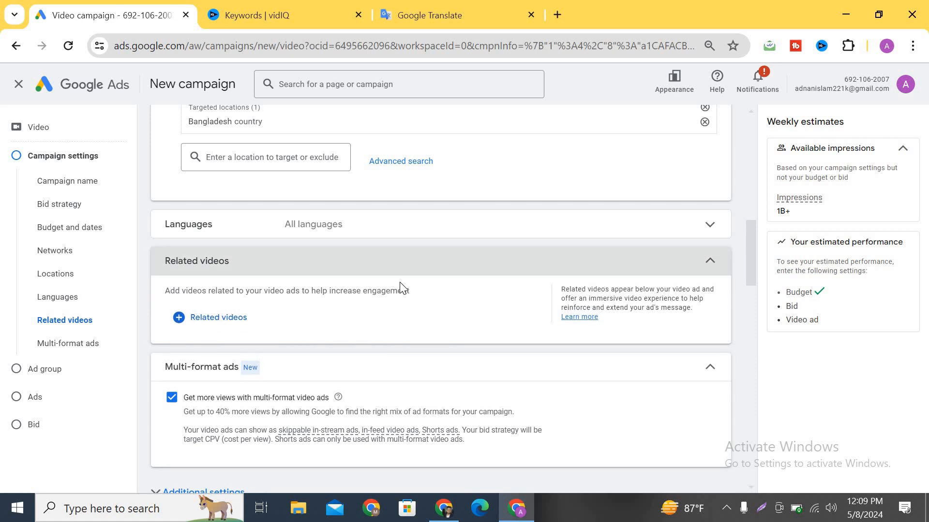
{"action": "scroll", "coordinate": [176, 253], "scroll_direction": "down", "scroll_amount": 2}
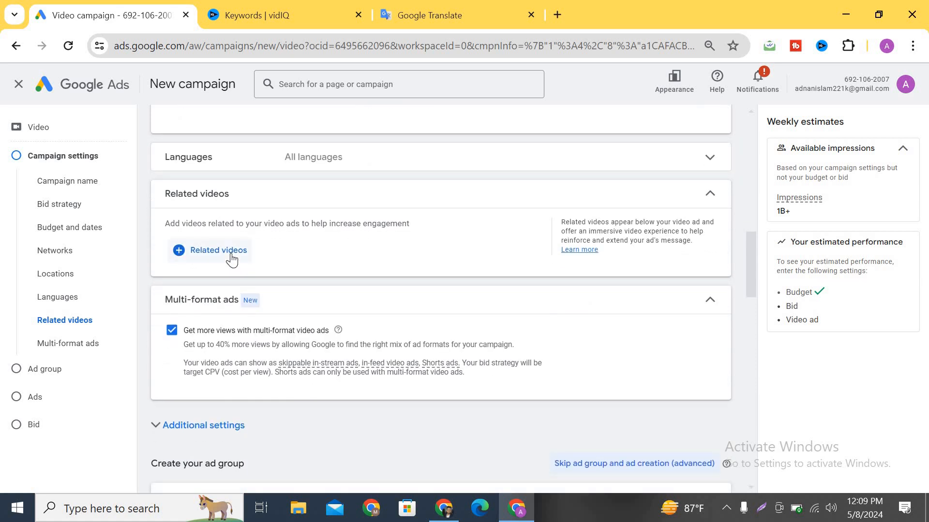
{"action": "left_click", "coordinate": [707, 194]}
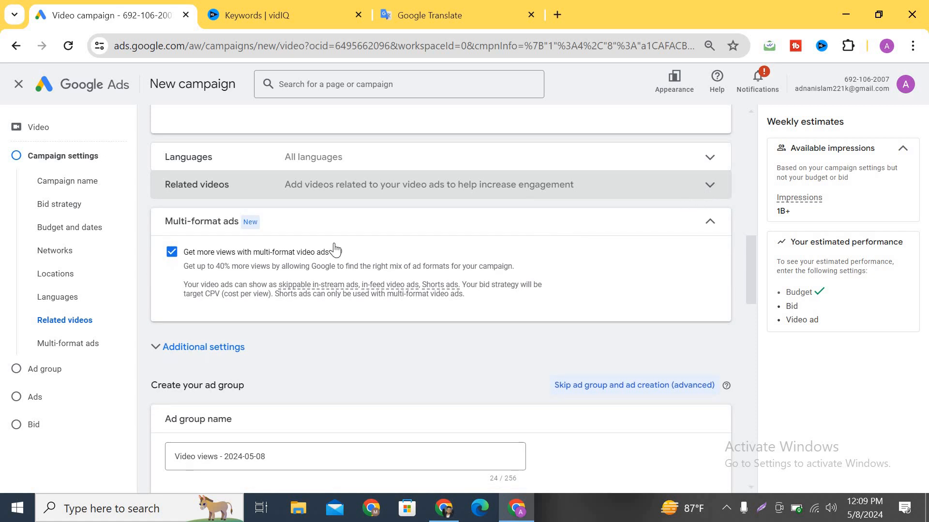
{"action": "scroll", "coordinate": [335, 250], "scroll_direction": "down", "scroll_amount": 1}
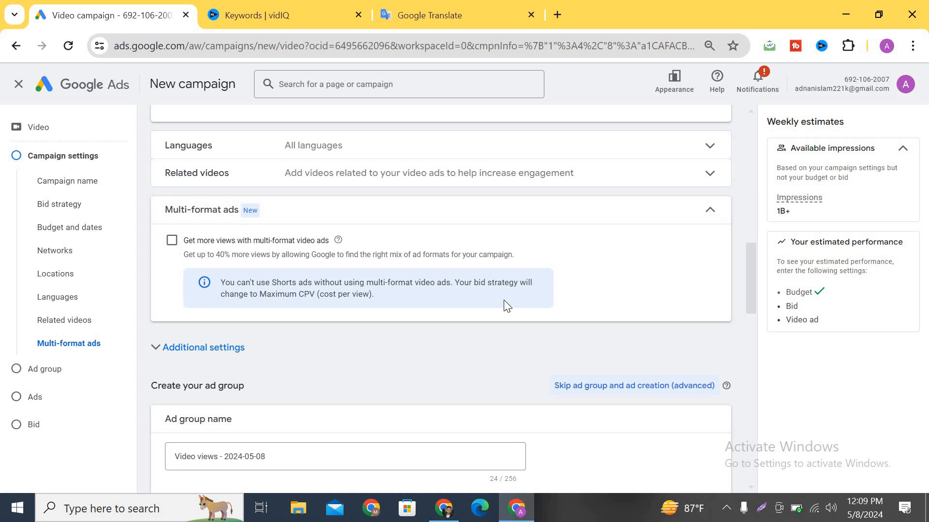
{"action": "left_click", "coordinate": [387, 213]}
Set specific device targeting for computers, mobile phones and tablets without TV screens, and check the frequency capping options
{"action": "left_click", "coordinate": [189, 237]}
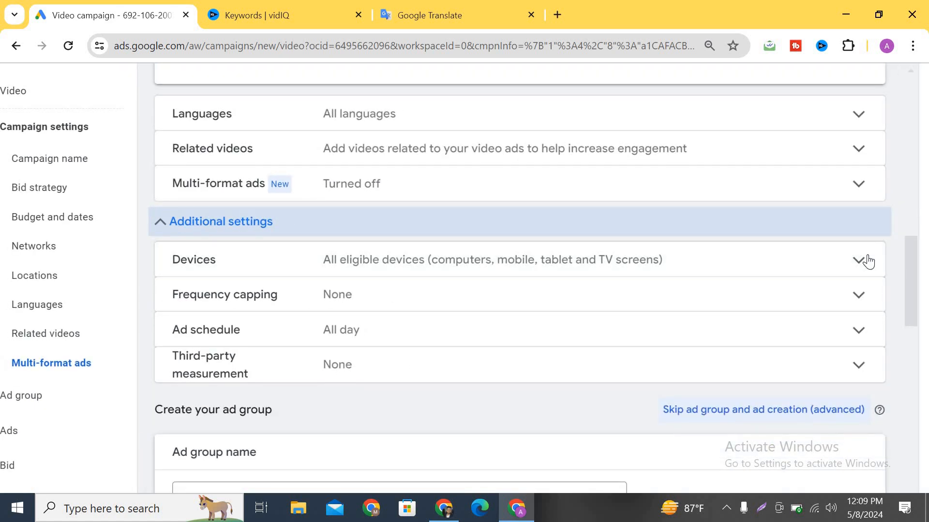
{"action": "left_click", "coordinate": [870, 255]}
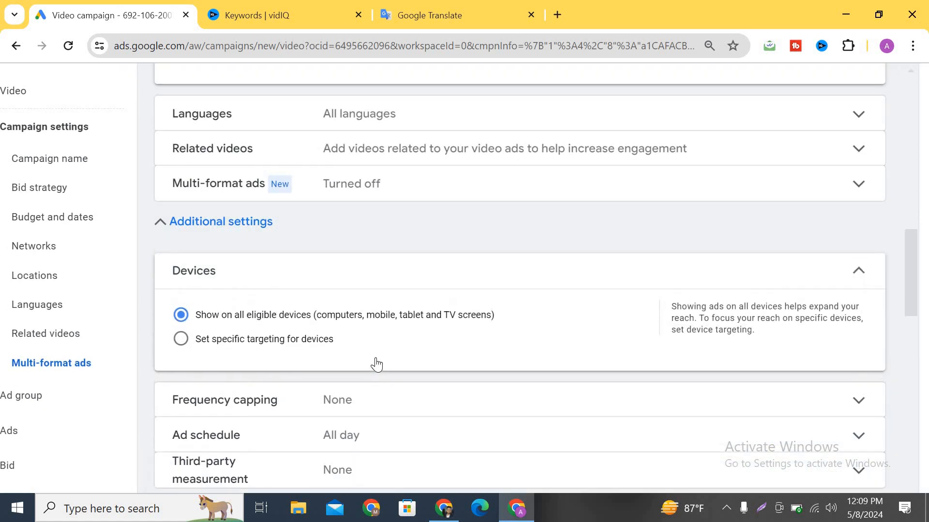
{"action": "scroll", "coordinate": [377, 366], "scroll_direction": "down", "scroll_amount": 1}
{"action": "left_click", "coordinate": [181, 295]}
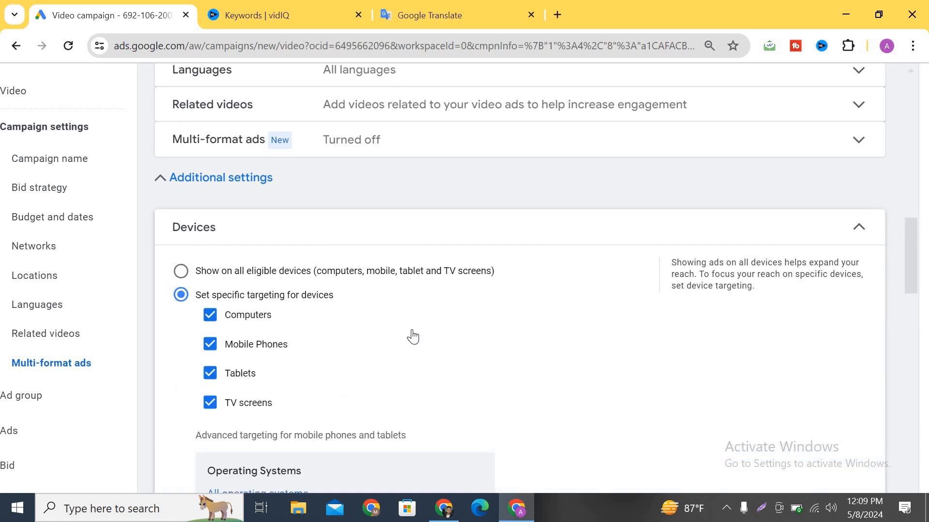
{"action": "scroll", "coordinate": [413, 337], "scroll_direction": "down", "scroll_amount": 1}
{"action": "left_click", "coordinate": [210, 364]}
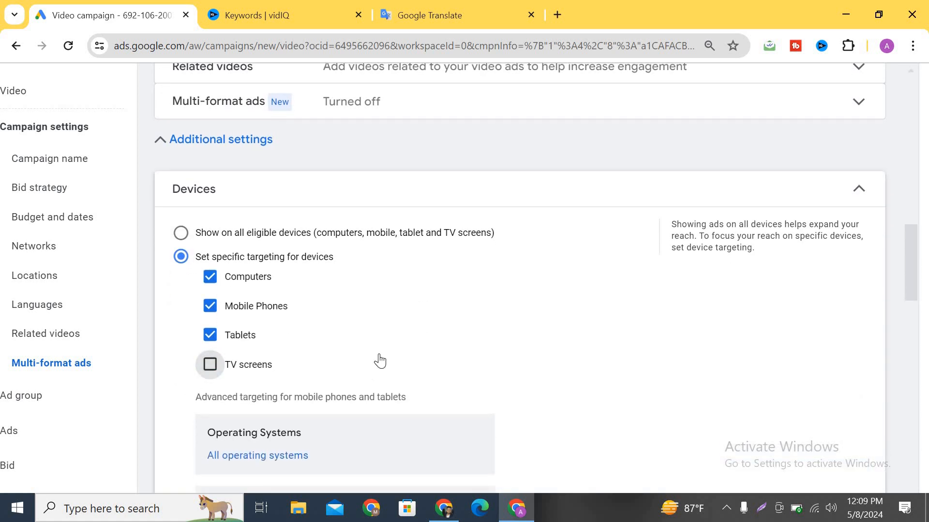
{"action": "left_click", "coordinate": [858, 189]}
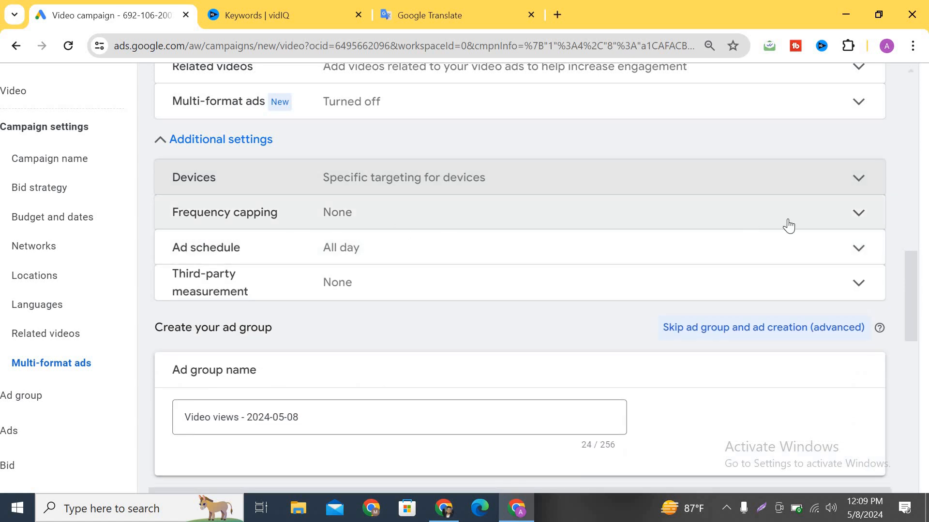
{"action": "left_click", "coordinate": [856, 219]}
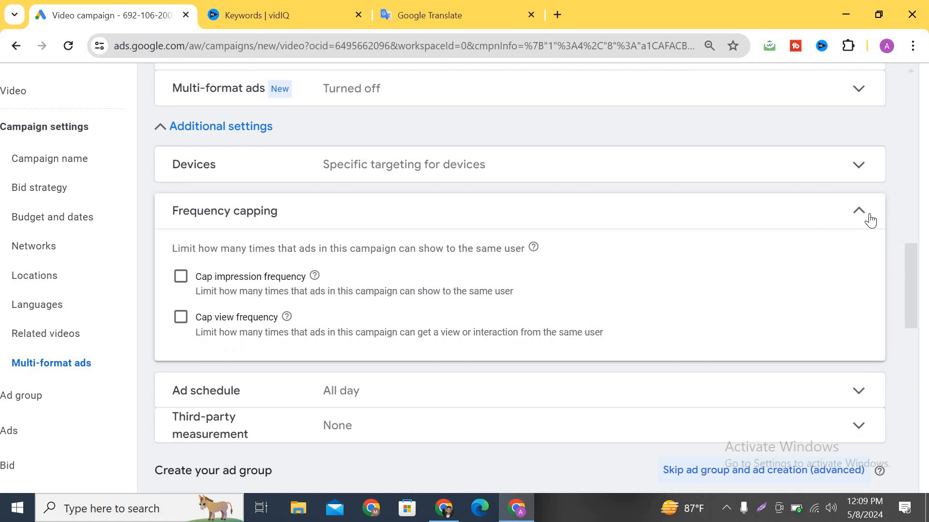
{"action": "left_click", "coordinate": [624, 216]}
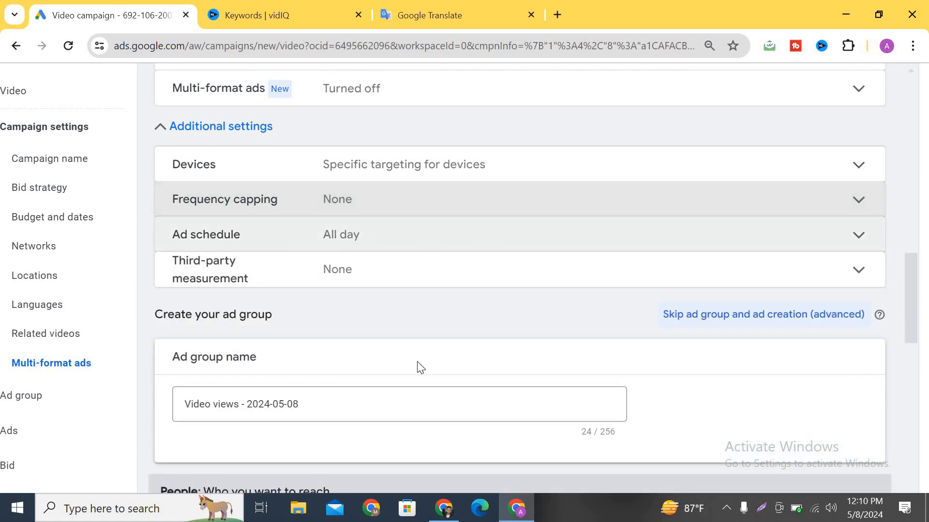
Rename the ad group as "new 22"
{"action": "scroll", "coordinate": [394, 336], "scroll_direction": "down", "scroll_amount": 2}
{"action": "key", "text": "ctrl+minus"}
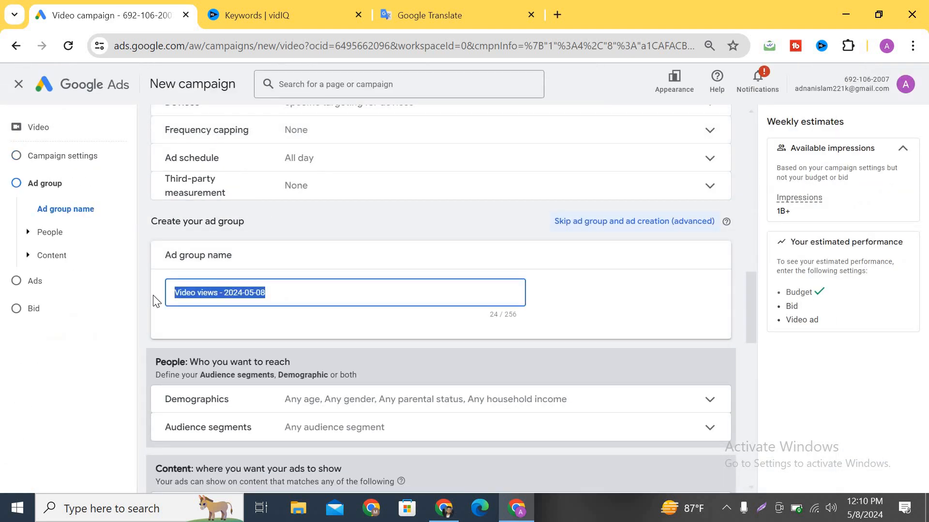
{"action": "key", "text": "BackSpace"}
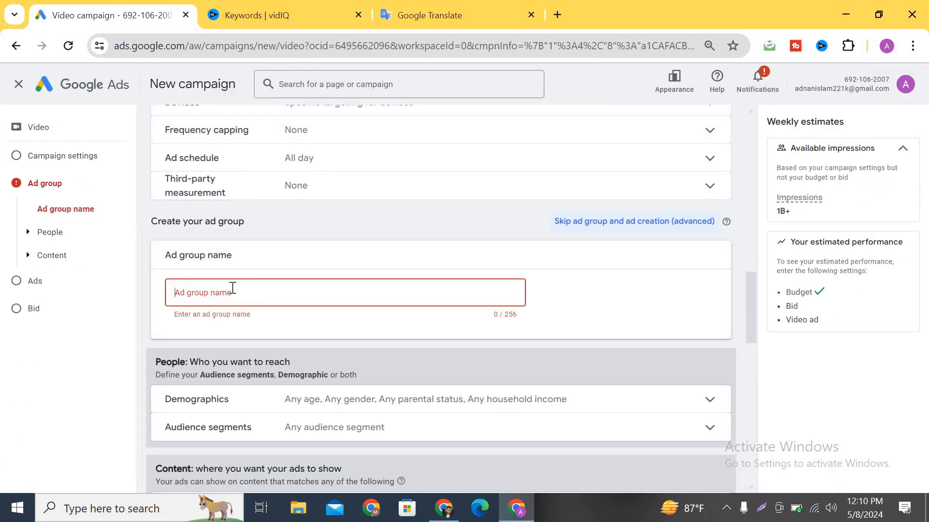
{"action": "type", "text": "new 22"}
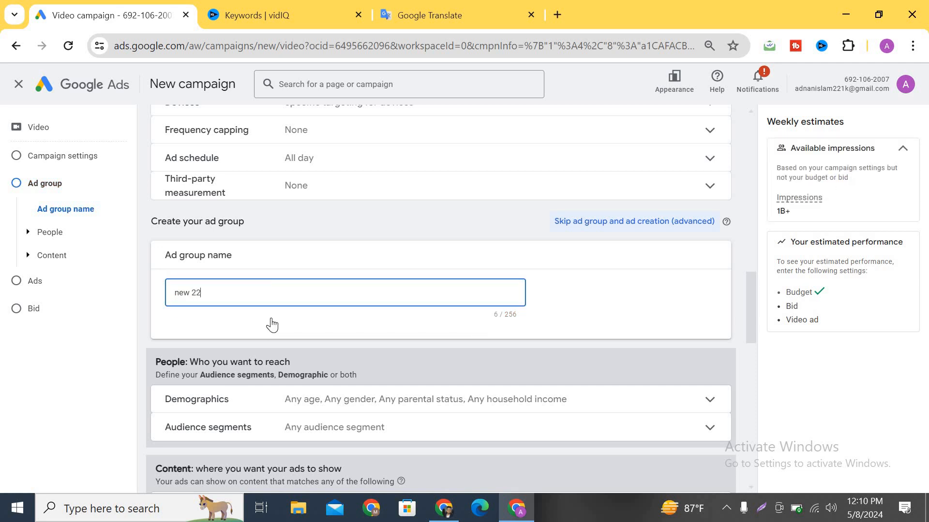
Limit the ad group's demographics to female and male viewers aged 18 to 44, excluding unknown gender and unknown age
{"action": "scroll", "coordinate": [272, 325], "scroll_direction": "down", "scroll_amount": 2}
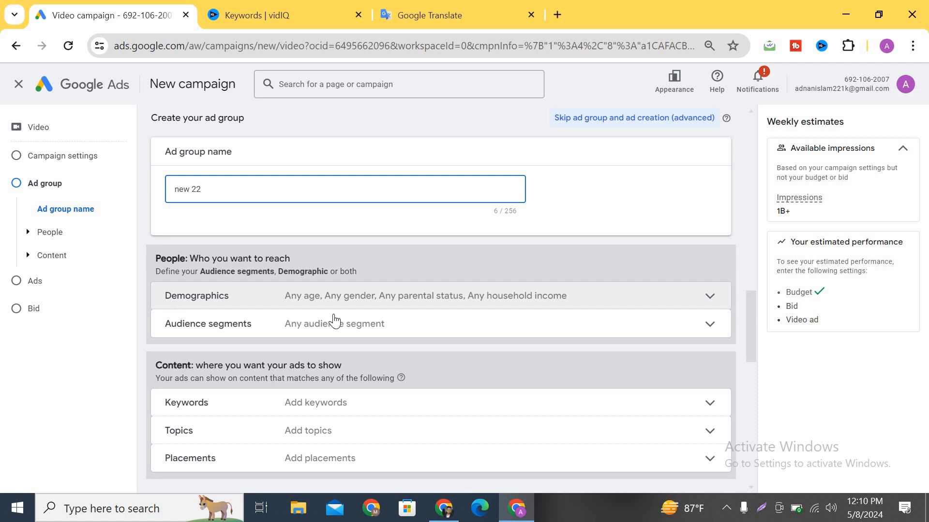
{"action": "left_click", "coordinate": [685, 306]}
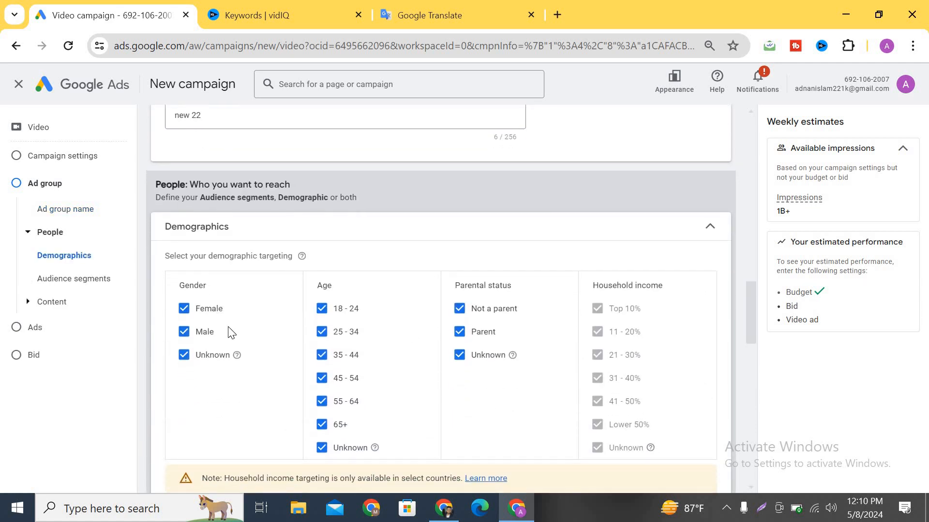
{"action": "scroll", "coordinate": [207, 338], "scroll_direction": "down", "scroll_amount": 1}
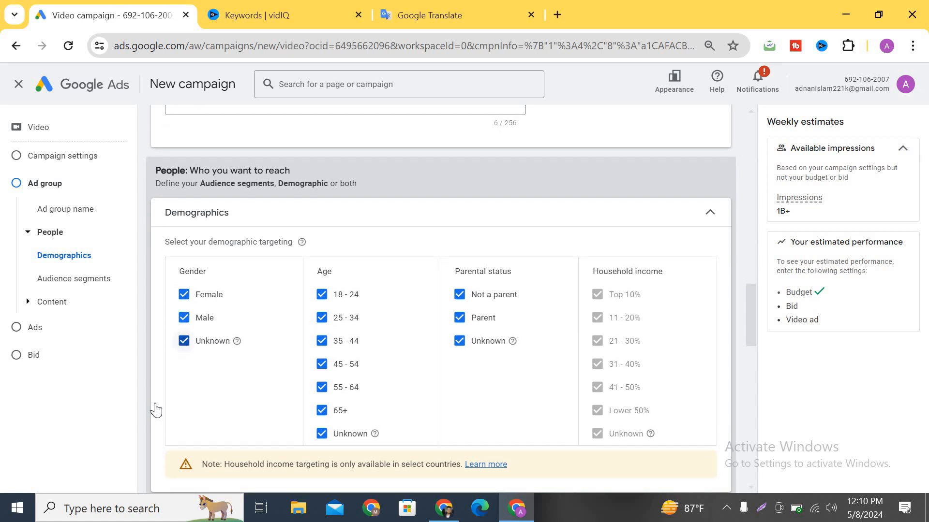
{"action": "left_click", "coordinate": [321, 433]}
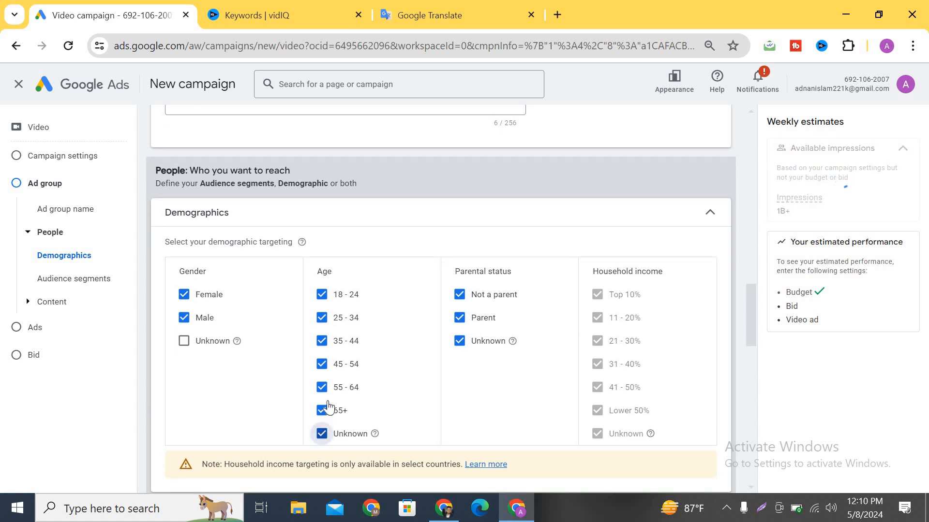
{"action": "left_click", "coordinate": [322, 410]}
{"action": "left_click", "coordinate": [322, 386]}
{"action": "left_click", "coordinate": [323, 364]}
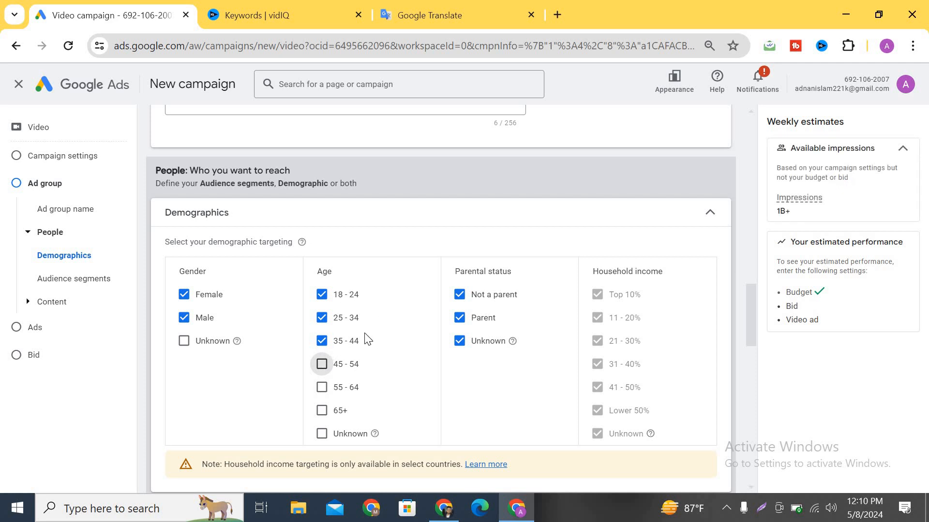
{"action": "left_click", "coordinate": [710, 213]}
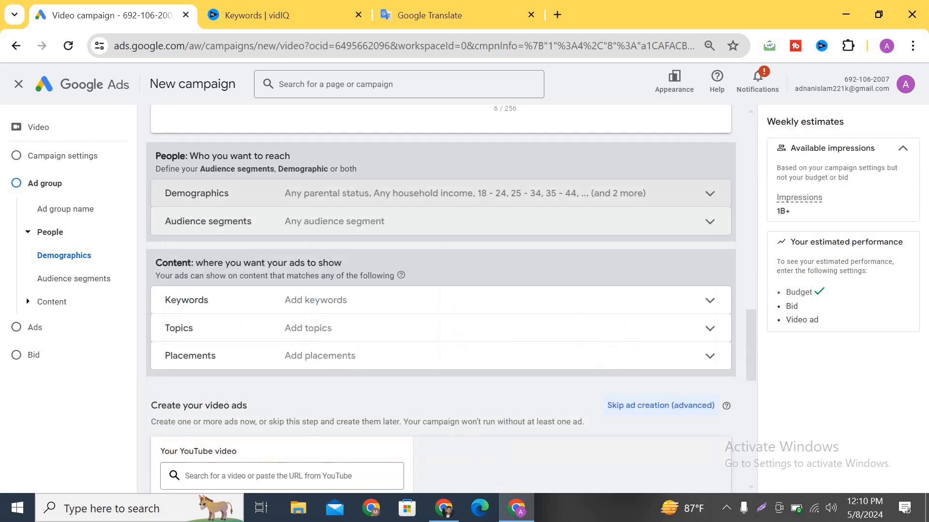
Check the audience segment targeting without choosing a segment, and open the ad group's keyword targeting
{"action": "left_click", "coordinate": [710, 223]}
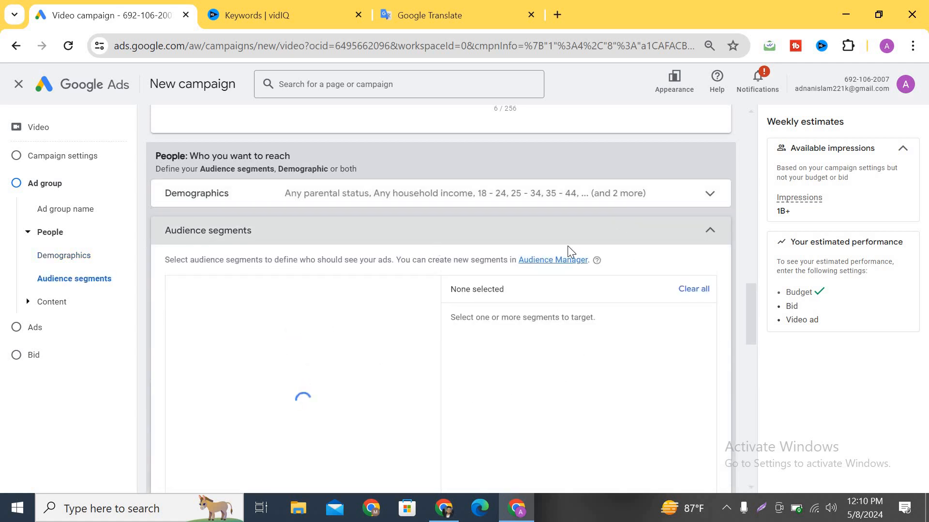
{"action": "left_click", "coordinate": [708, 227]}
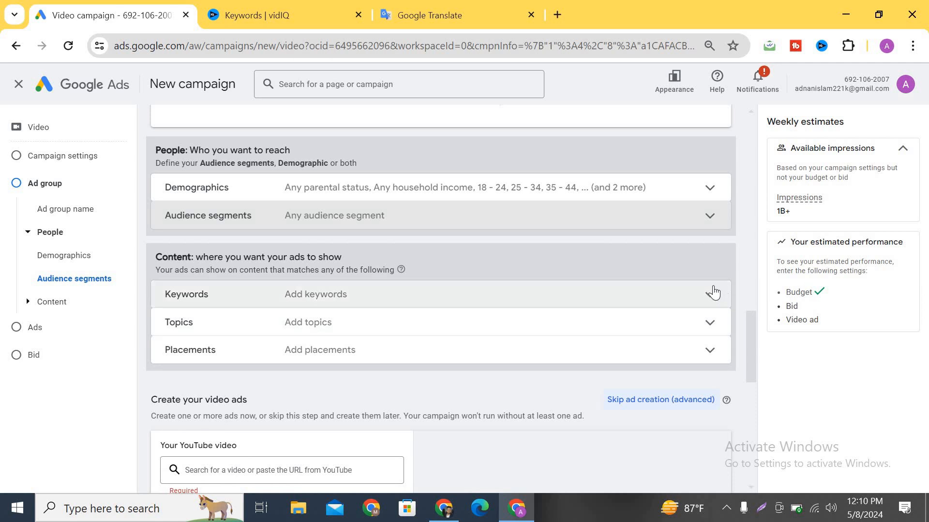
{"action": "left_click", "coordinate": [713, 292]}
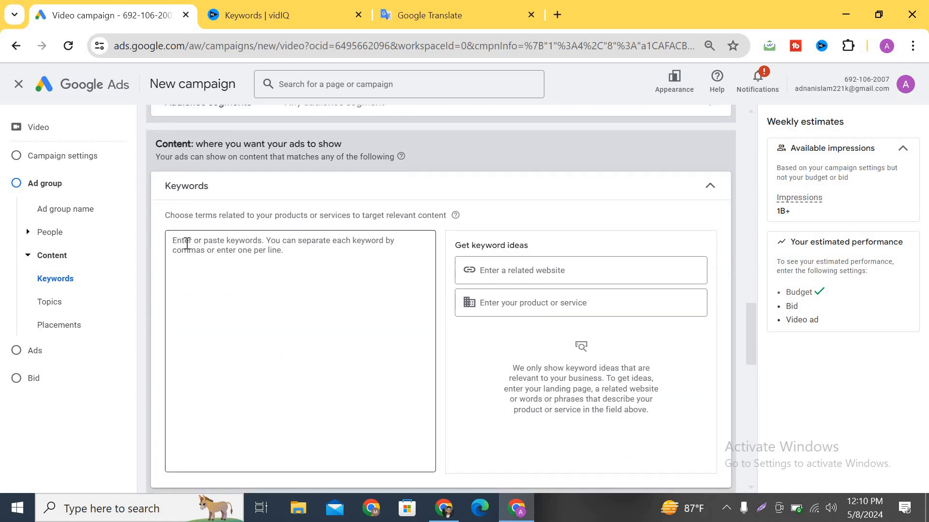
Switch to the video's details in YouTube Studio and copy the phrase "Free virtual credit card" from its title
{"action": "left_click", "coordinate": [444, 508]}
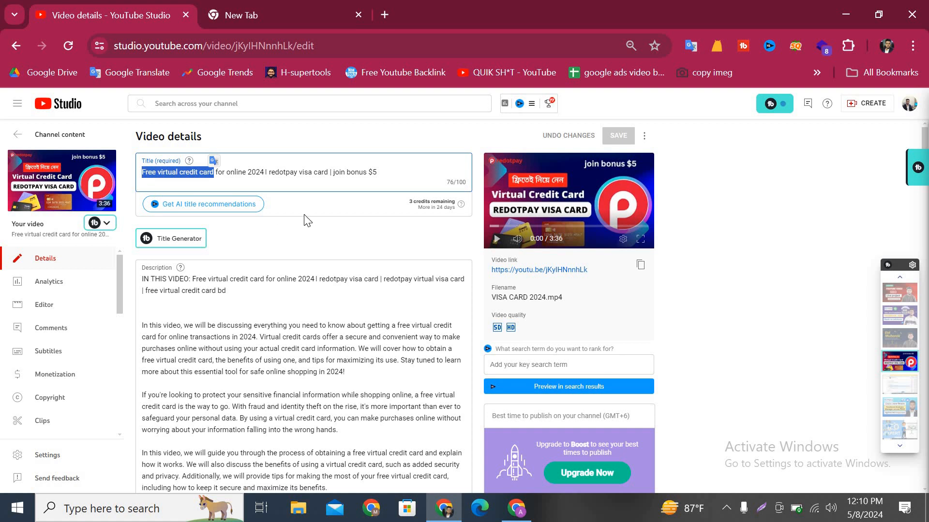
{"action": "left_click", "coordinate": [301, 225]}
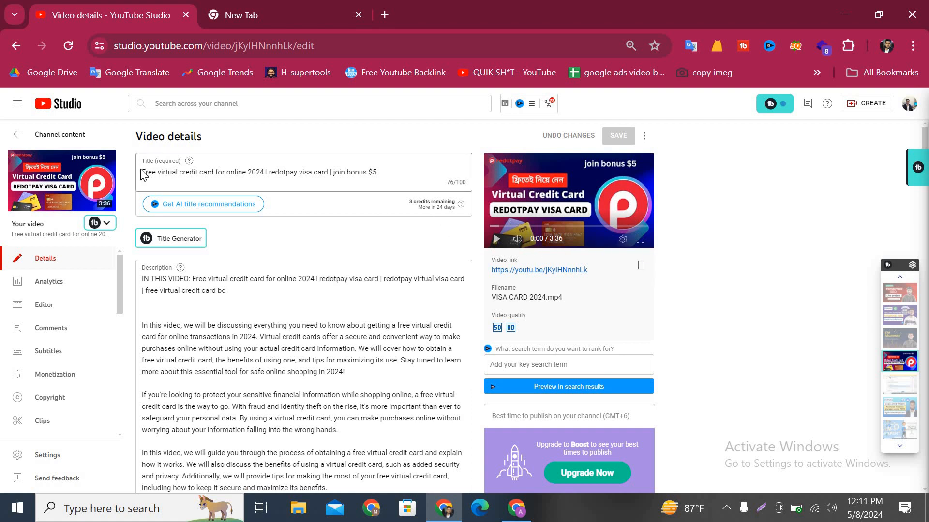
{"action": "left_click", "coordinate": [215, 175]}
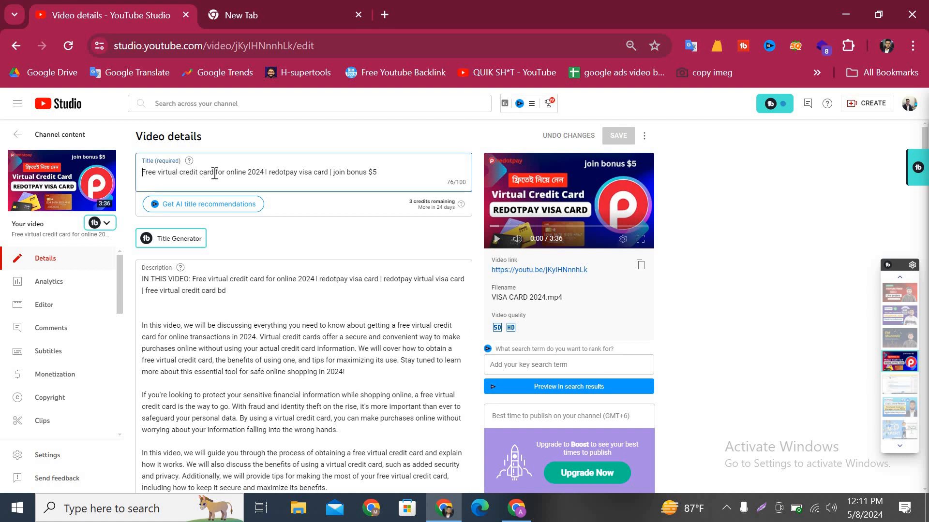
{"action": "left_click", "coordinate": [142, 173], "text": "shift"}
{"action": "key", "text": "ctrl+c"}
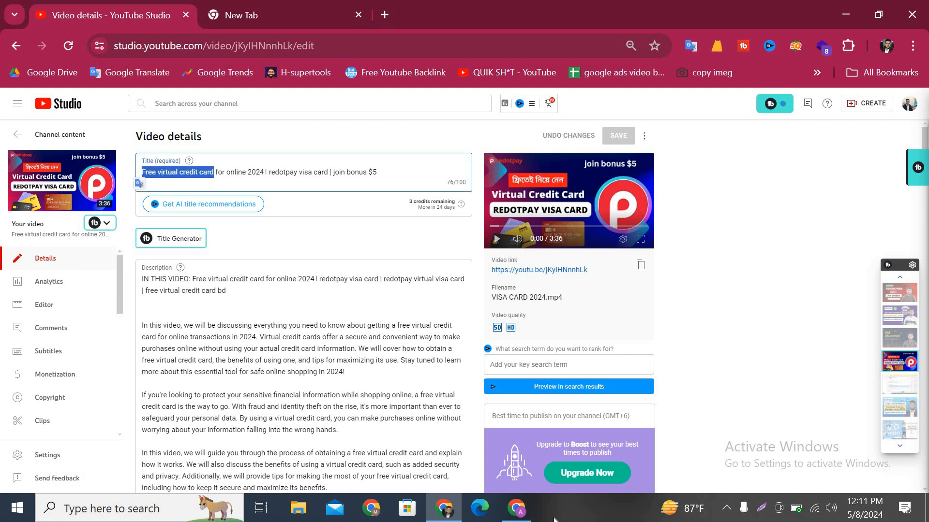
Switch to the vidIQ keyword tool and look up related keywords for the copied phrase "Free virtual credit card"
{"action": "left_click", "coordinate": [444, 513]}
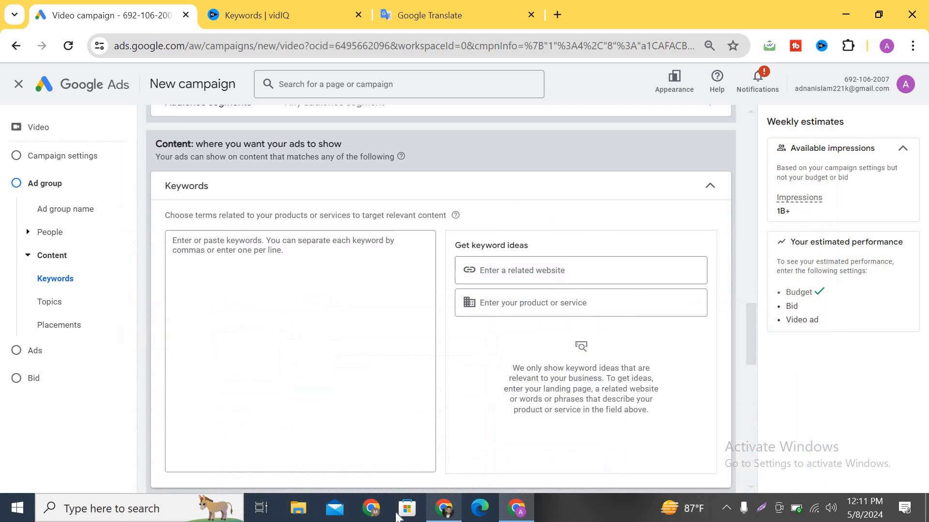
{"action": "left_click", "coordinate": [300, 14]}
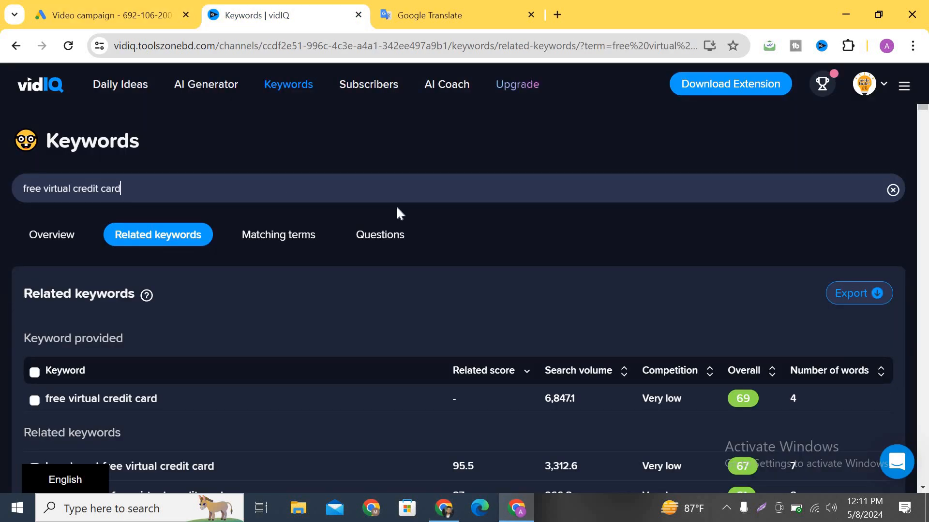
{"action": "left_click_drag", "start_coordinate": [128, 186], "coordinate": [4, 187]}
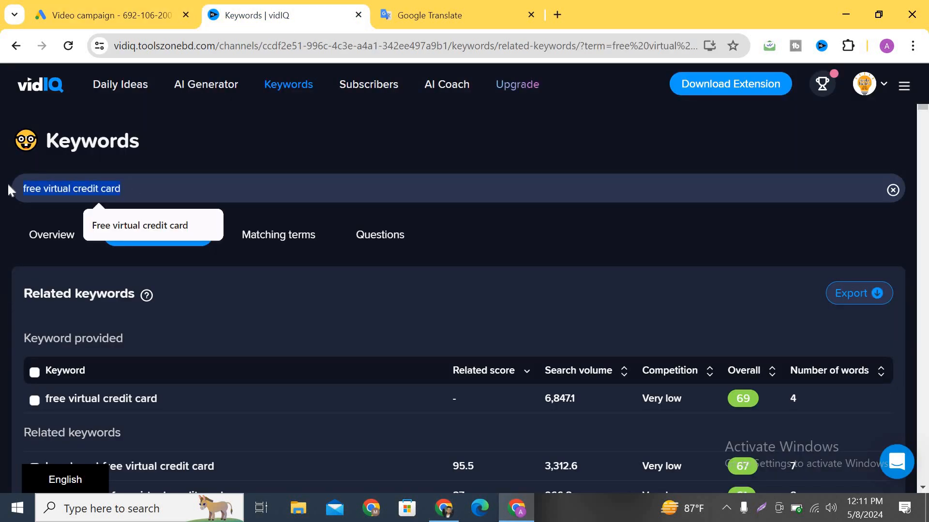
{"action": "key", "text": "BackSpace"}
{"action": "key", "text": "ctrl+v"}
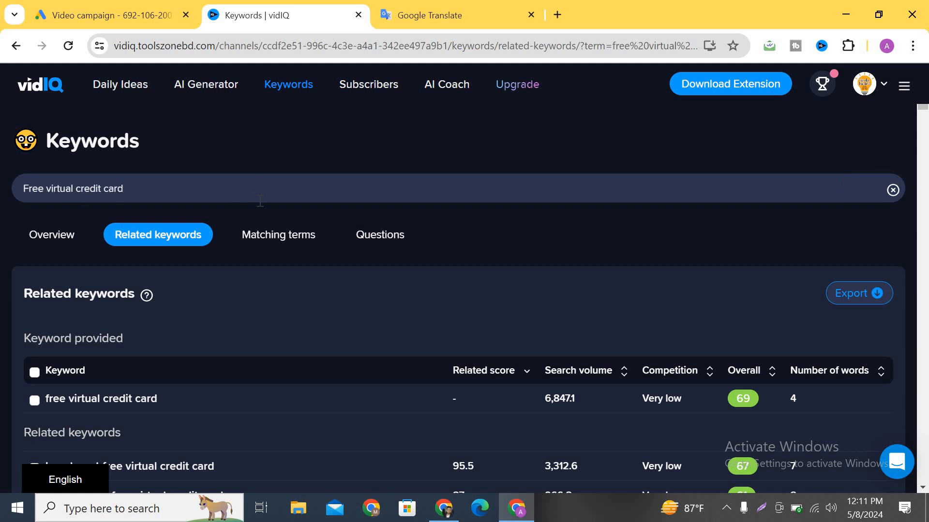
{"action": "scroll", "coordinate": [260, 201], "scroll_direction": "down", "scroll_amount": 2}
{"action": "scroll", "coordinate": [145, 218], "scroll_direction": "up", "scroll_amount": 2}
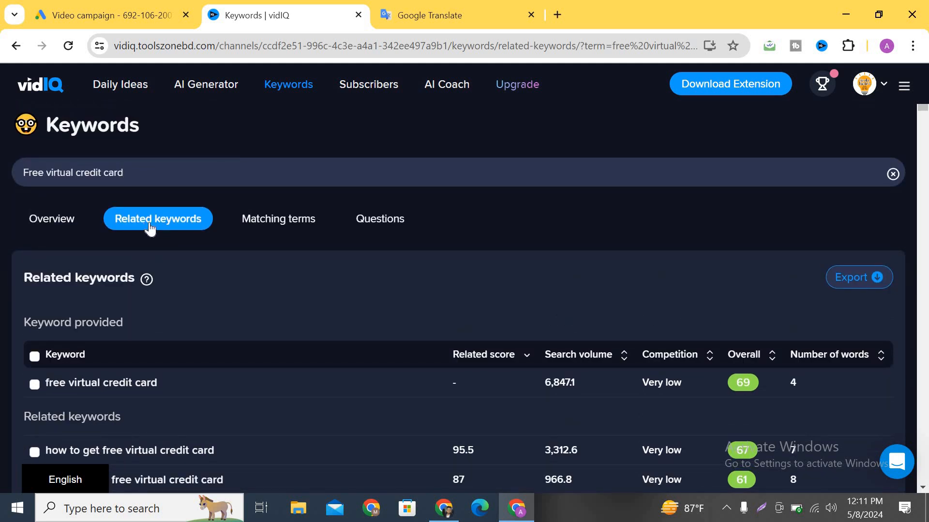
{"action": "left_click", "coordinate": [149, 228]}
Select the related keywords "virtual credit card", "virtual card", "free virtual card" and "virtual debit card"
{"action": "scroll", "coordinate": [148, 193], "scroll_direction": "down", "scroll_amount": 1}
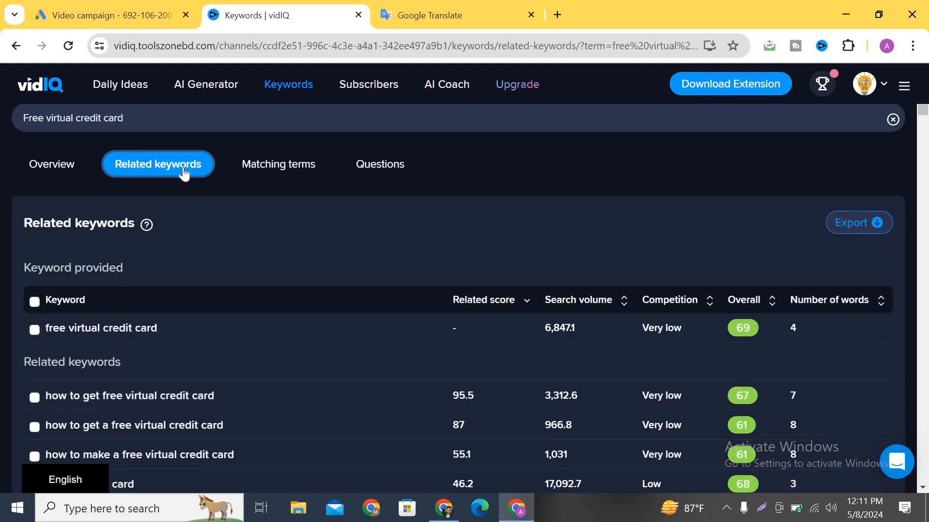
{"action": "scroll", "coordinate": [185, 173], "scroll_direction": "down", "scroll_amount": 2}
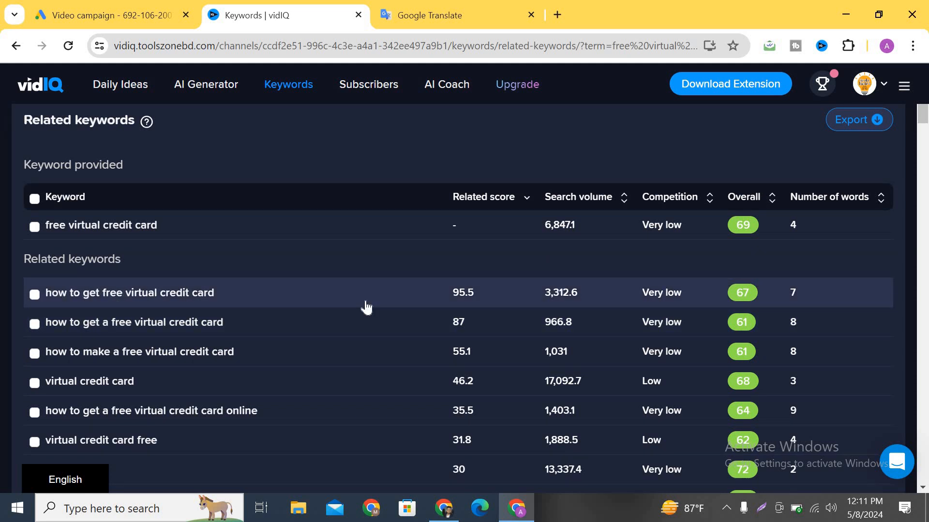
{"action": "scroll", "coordinate": [147, 345], "scroll_direction": "down", "scroll_amount": 1}
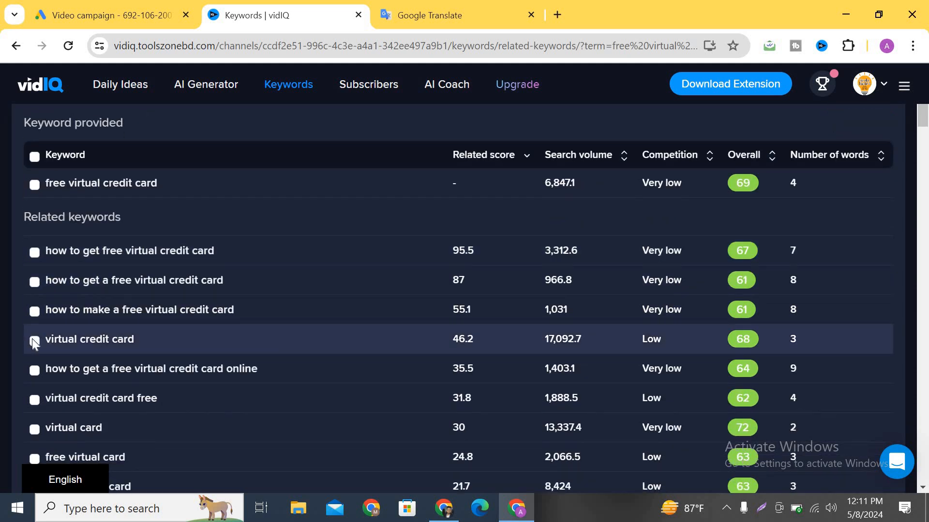
{"action": "left_click", "coordinate": [34, 341]}
{"action": "scroll", "coordinate": [74, 356], "scroll_direction": "down", "scroll_amount": 1}
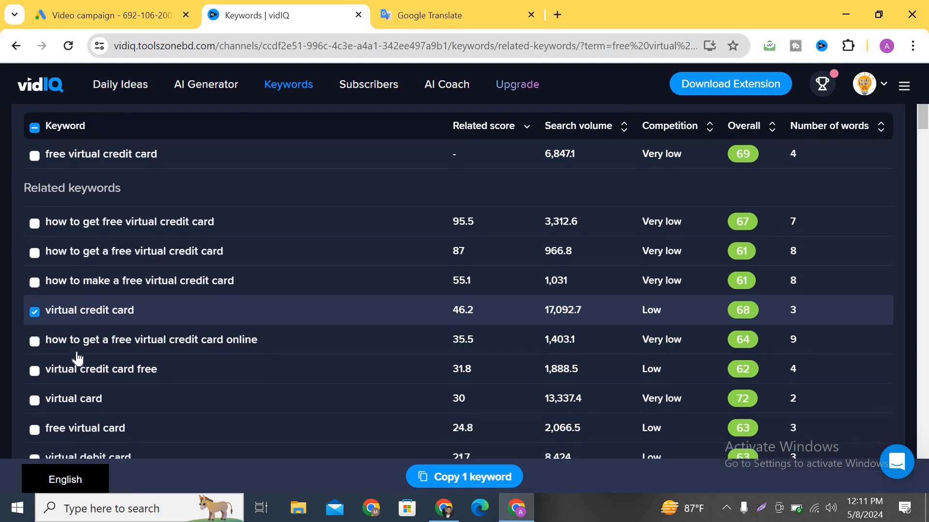
{"action": "scroll", "coordinate": [86, 364], "scroll_direction": "down", "scroll_amount": 1}
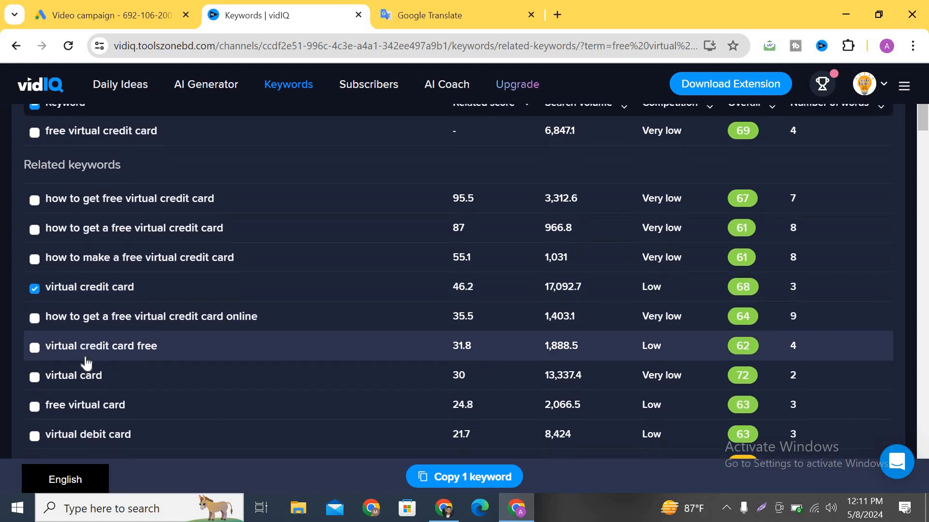
{"action": "left_click", "coordinate": [34, 376]}
{"action": "scroll", "coordinate": [35, 382], "scroll_direction": "down", "scroll_amount": 1}
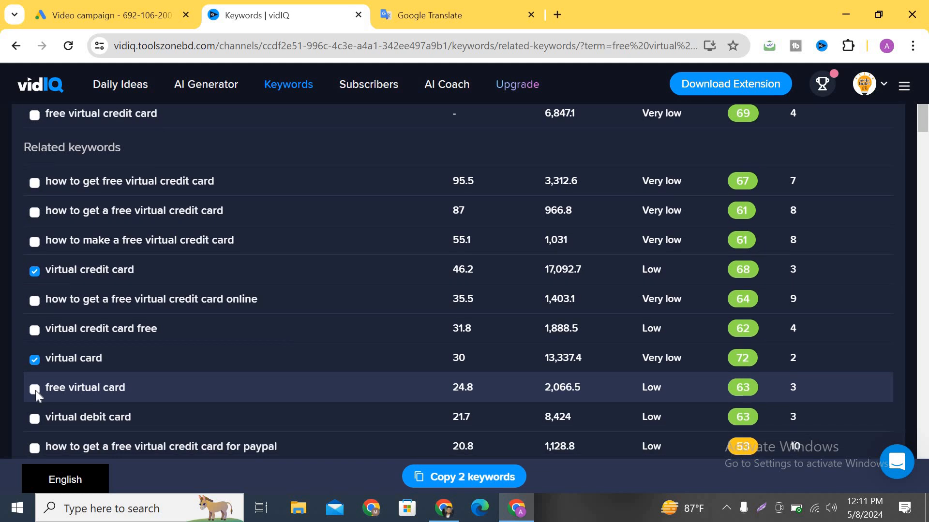
{"action": "left_click", "coordinate": [34, 389]}
{"action": "scroll", "coordinate": [38, 399], "scroll_direction": "down", "scroll_amount": 1}
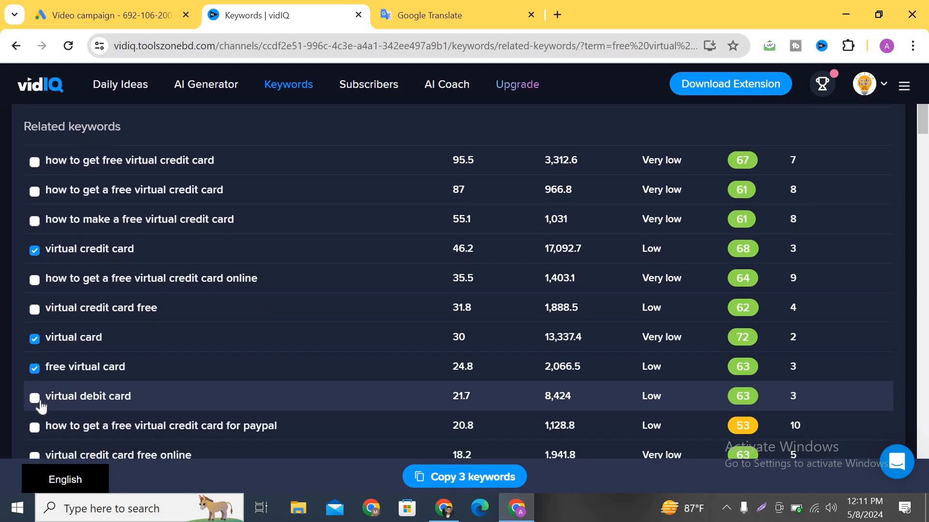
{"action": "left_click", "coordinate": [39, 403]}
Try to also select the keywords "virtual credit card free online", "how to get a free virtual card", "free credit card" and "free visa card"
{"action": "scroll", "coordinate": [104, 415], "scroll_direction": "down", "scroll_amount": 2}
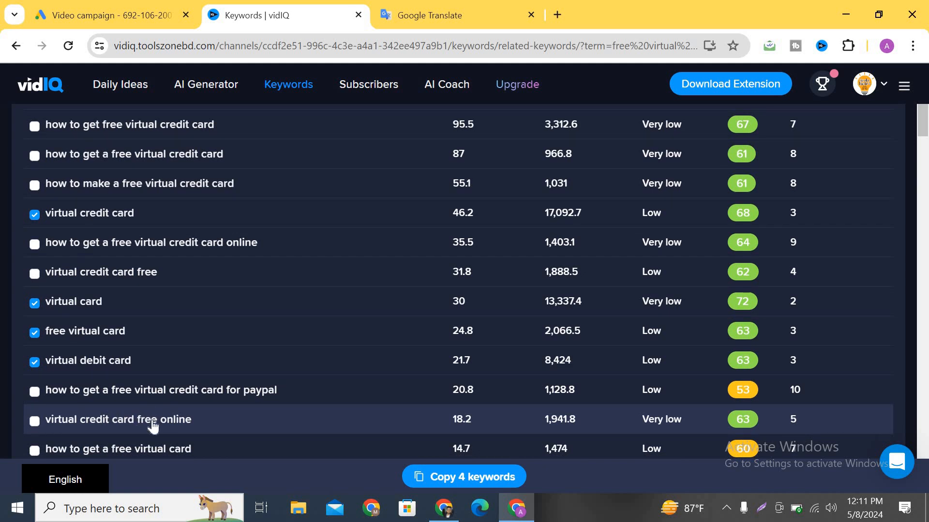
{"action": "scroll", "coordinate": [87, 387], "scroll_direction": "down", "scroll_amount": 2}
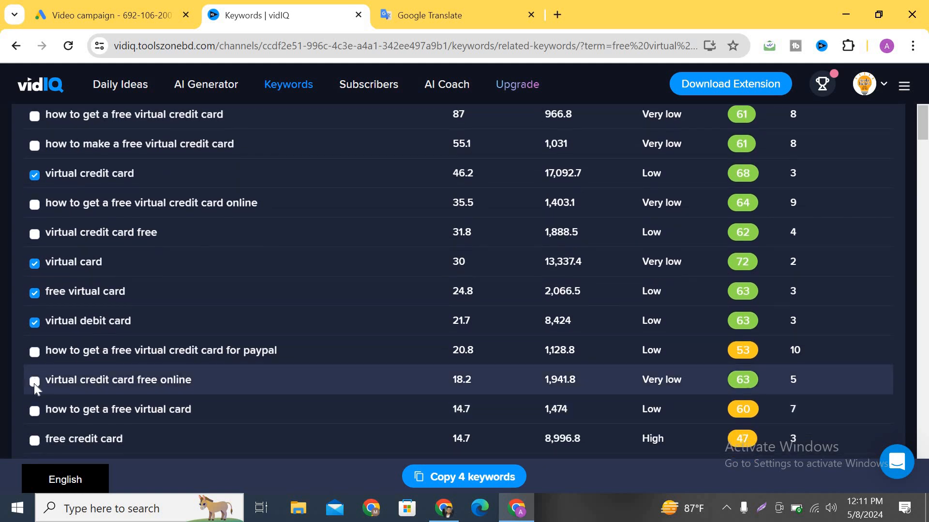
{"action": "left_click", "coordinate": [77, 392]}
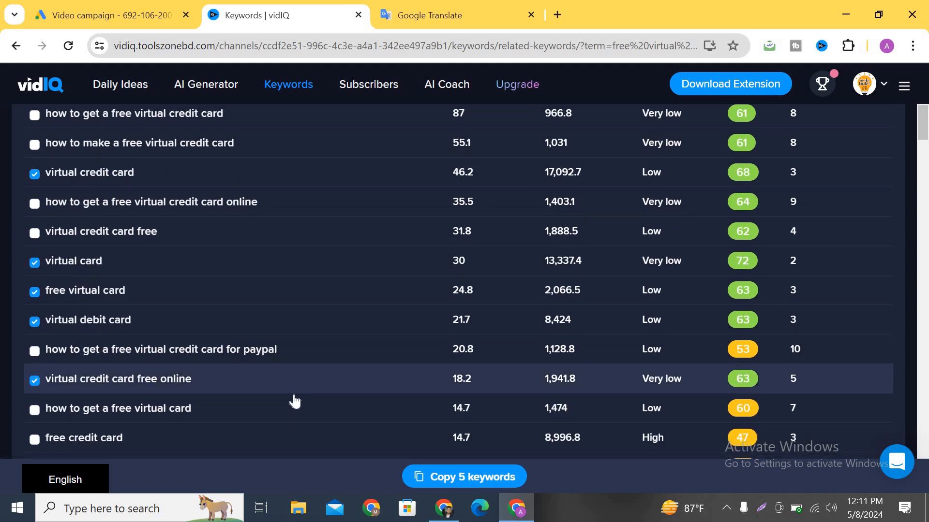
{"action": "scroll", "coordinate": [39, 379], "scroll_direction": "down", "scroll_amount": 2}
{"action": "left_click", "coordinate": [37, 371]}
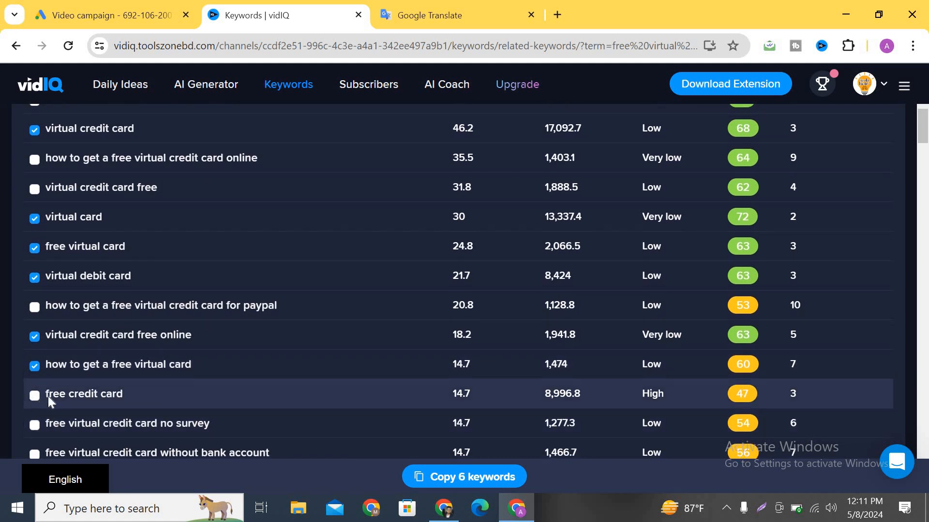
{"action": "left_click", "coordinate": [227, 402]}
{"action": "scroll", "coordinate": [322, 393], "scroll_direction": "down", "scroll_amount": 1}
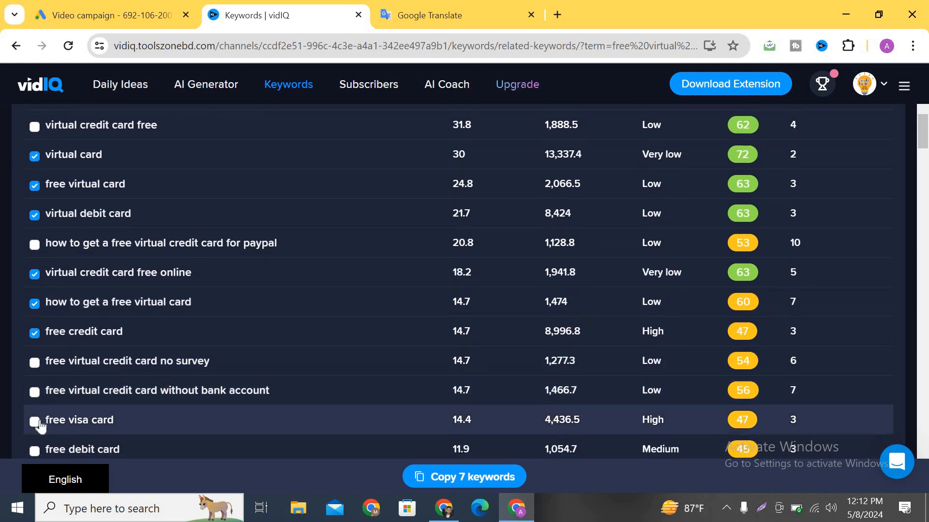
{"action": "left_click", "coordinate": [150, 414]}
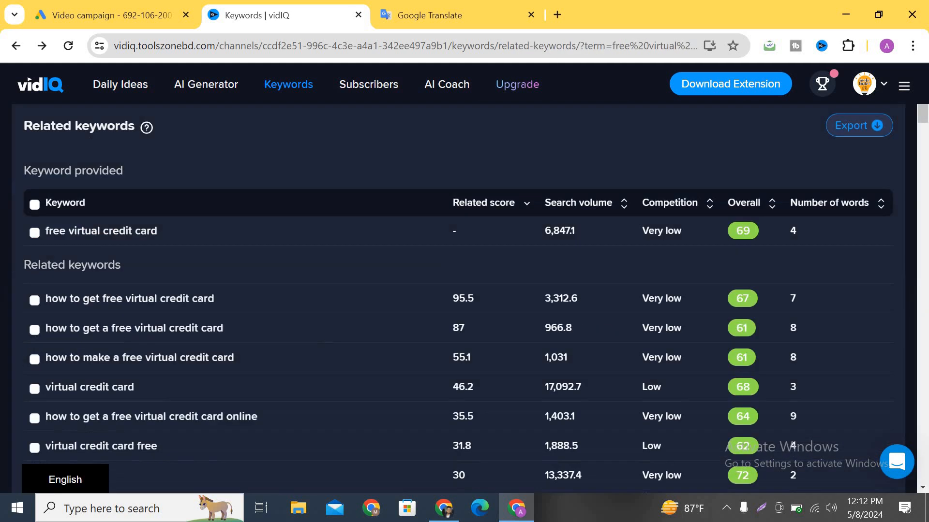
{"action": "scroll", "coordinate": [312, 327], "scroll_direction": "down", "scroll_amount": 1}
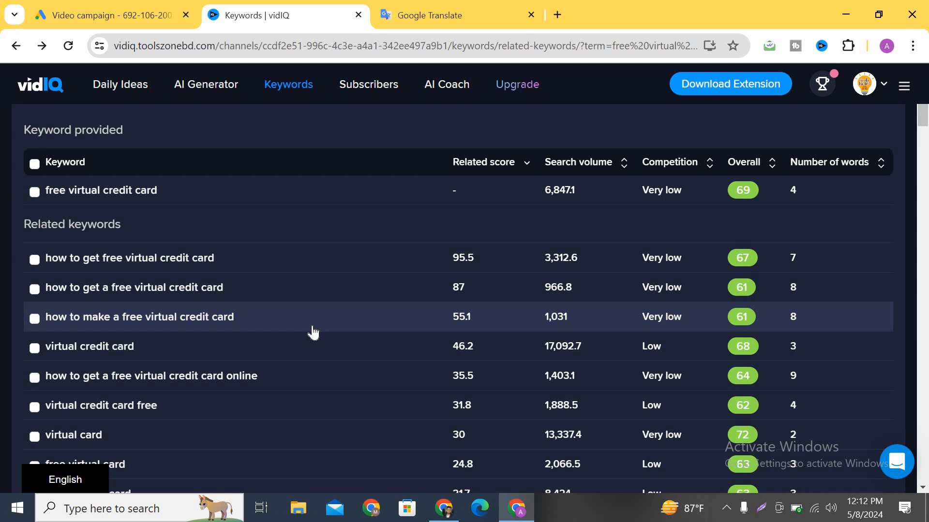
Select the related keywords "virtual credit card", "virtual card", "virtual debit card", "free virtual card" and "virtual credit card free online", and copy the selection
{"action": "scroll", "coordinate": [306, 338], "scroll_direction": "down", "scroll_amount": 1}
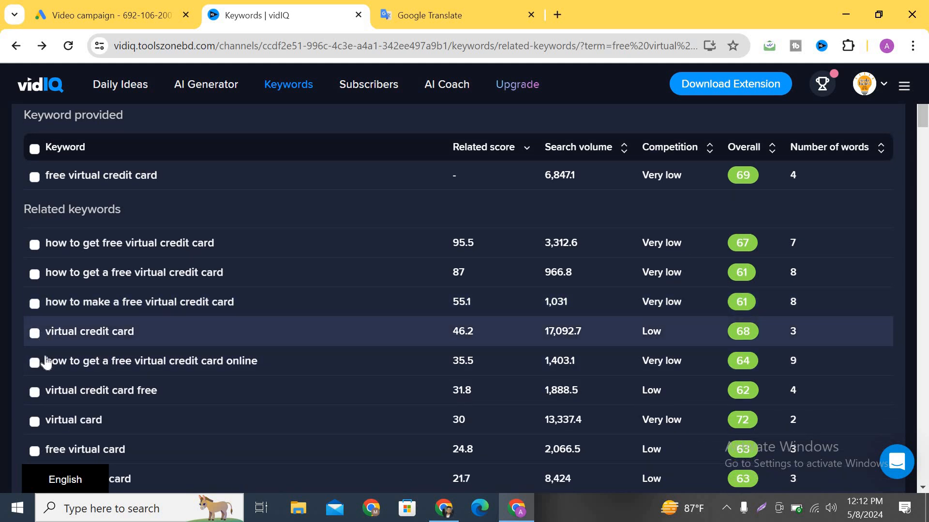
{"action": "left_click", "coordinate": [34, 333]}
{"action": "scroll", "coordinate": [31, 360], "scroll_direction": "down", "scroll_amount": 2}
{"action": "left_click", "coordinate": [52, 375]}
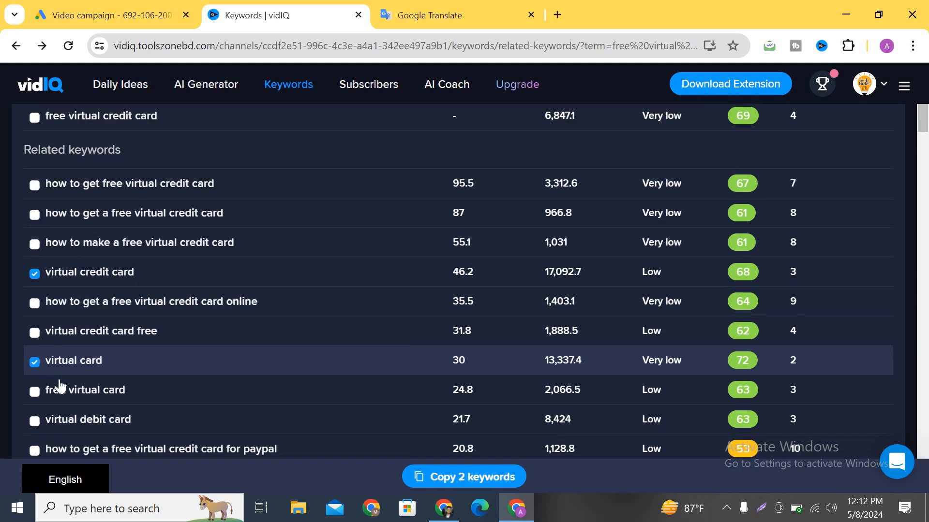
{"action": "scroll", "coordinate": [34, 324], "scroll_direction": "down", "scroll_amount": 2}
{"action": "left_click", "coordinate": [34, 291]}
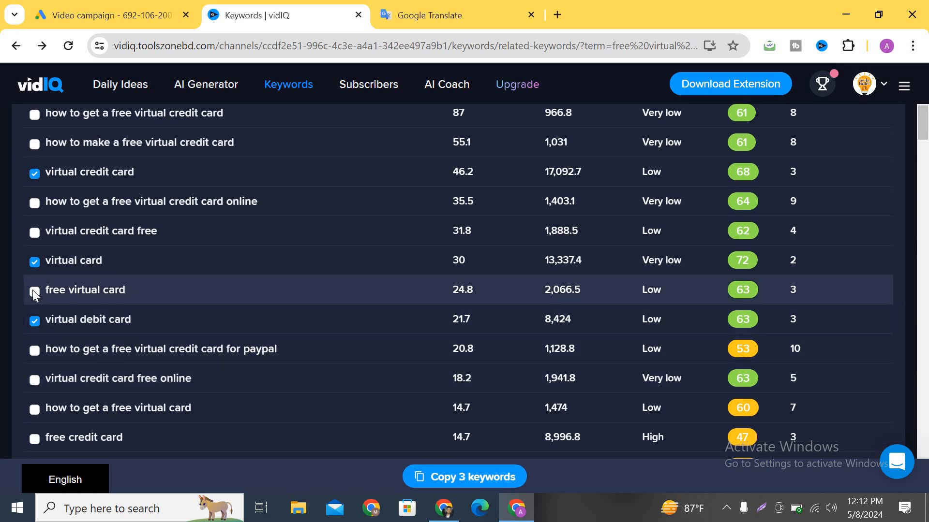
{"action": "left_click", "coordinate": [35, 380]}
{"action": "scroll", "coordinate": [443, 285], "scroll_direction": "up", "scroll_amount": 5}
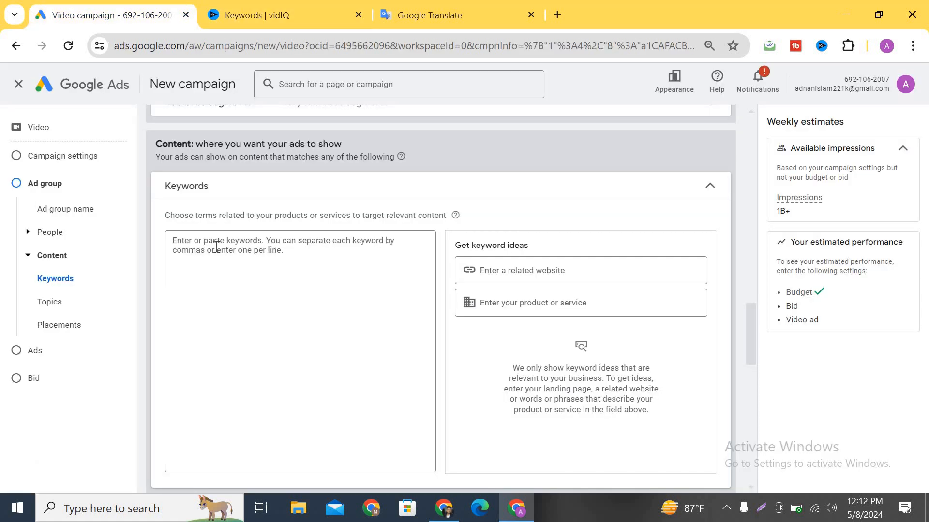
Add the copied vidIQ keywords to the ad group's content keywords in Google Ads, and briefly check the placements section
{"action": "left_click", "coordinate": [216, 246]}
{"action": "type", "text": "virtual credit card virtual card virtual debit card free virtual card virtual credit card free online free credit card free virtual credit card no survey free visa card free debit card virtual visa card free international debit card how to get a free visa card virtual cards get a free visa card free virtual credit card"}
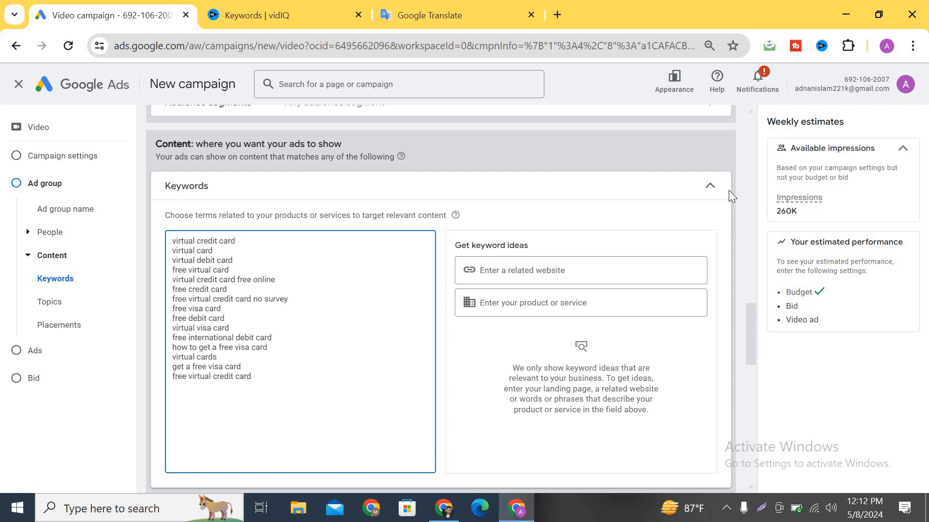
{"action": "left_click", "coordinate": [709, 190]}
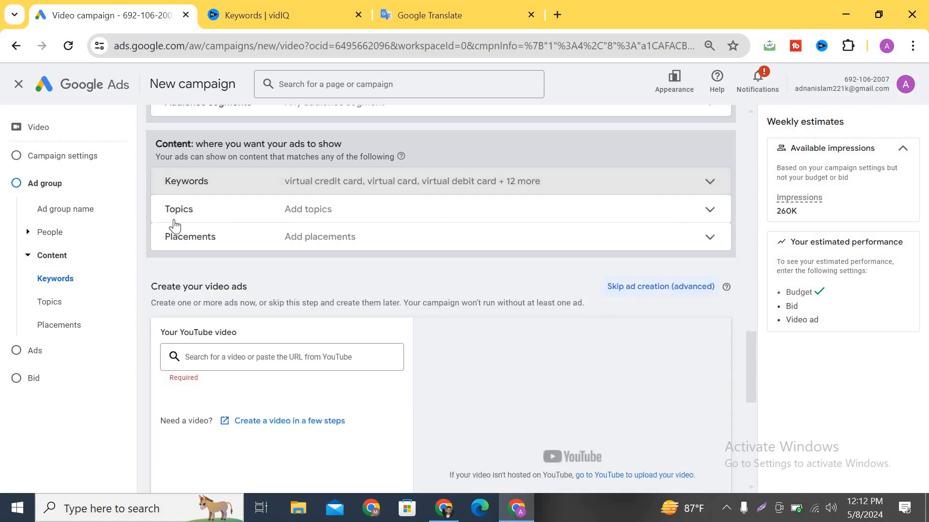
{"action": "left_click", "coordinate": [709, 239]}
{"action": "left_click", "coordinate": [712, 246]}
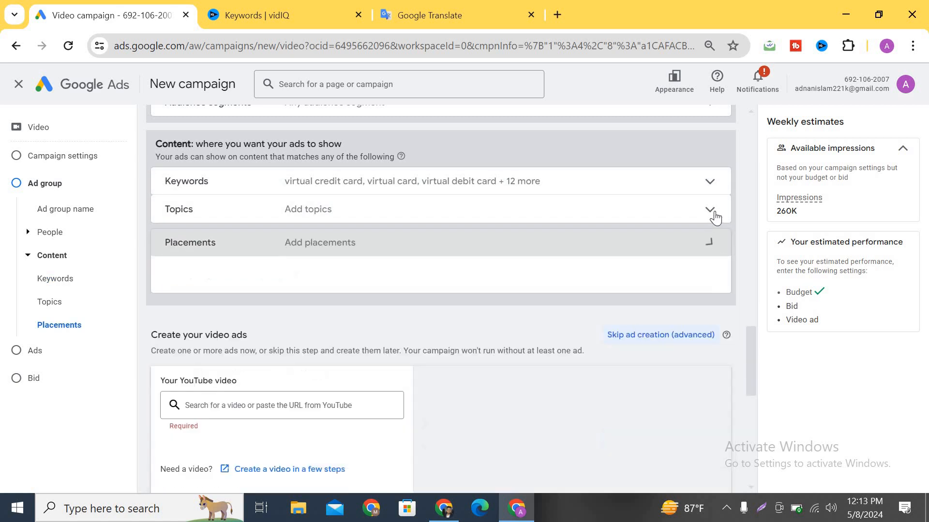
Copy the video's link from YouTube Studio, add it as the ad's YouTube video, and choose the In-feed video ad format
{"action": "scroll", "coordinate": [750, 343], "scroll_direction": "down", "scroll_amount": 4}
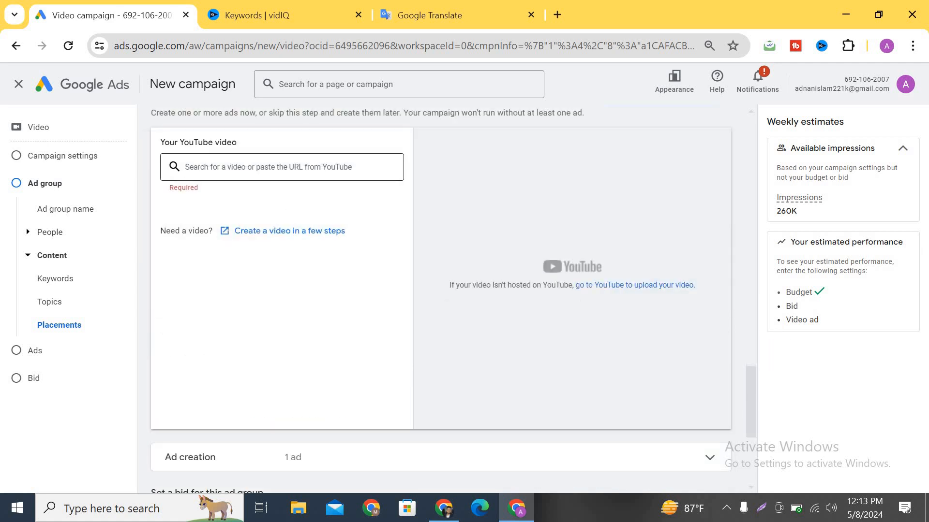
{"action": "left_click", "coordinate": [242, 170]}
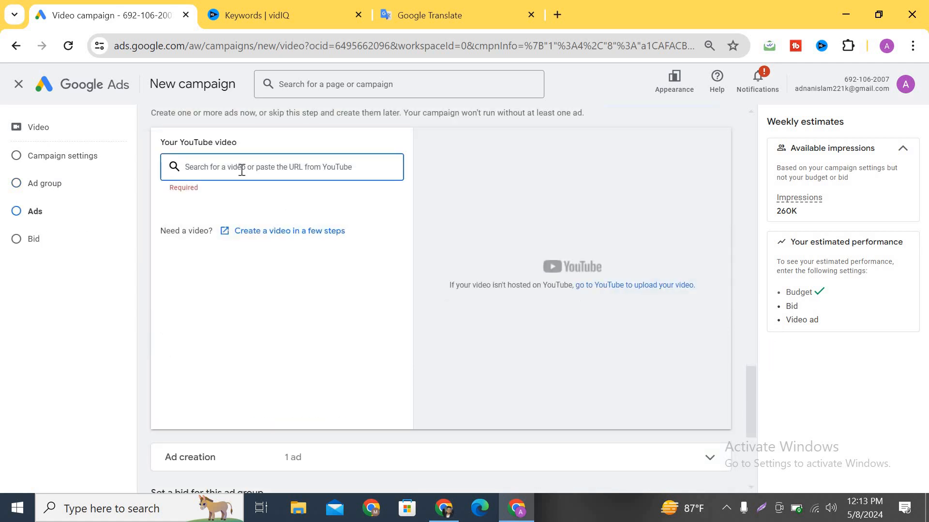
{"action": "left_click", "coordinate": [444, 508]}
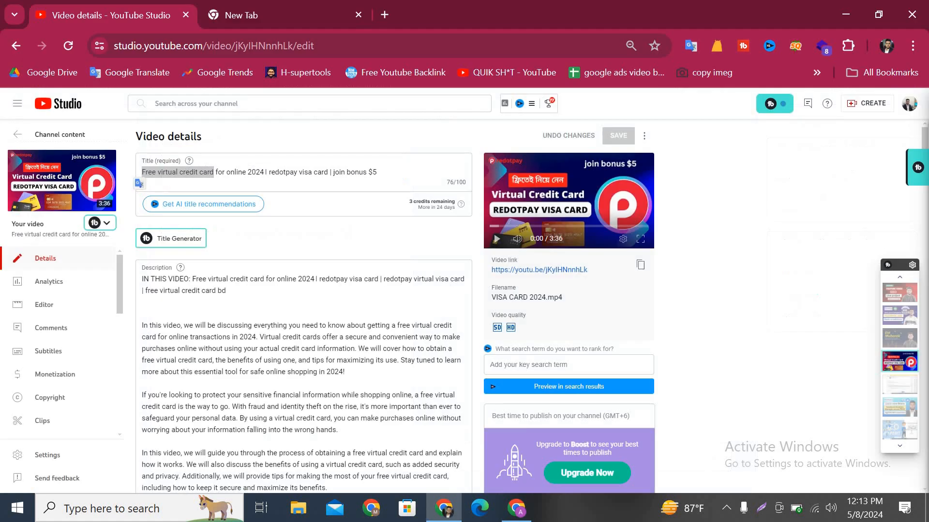
{"action": "left_click", "coordinate": [641, 266]}
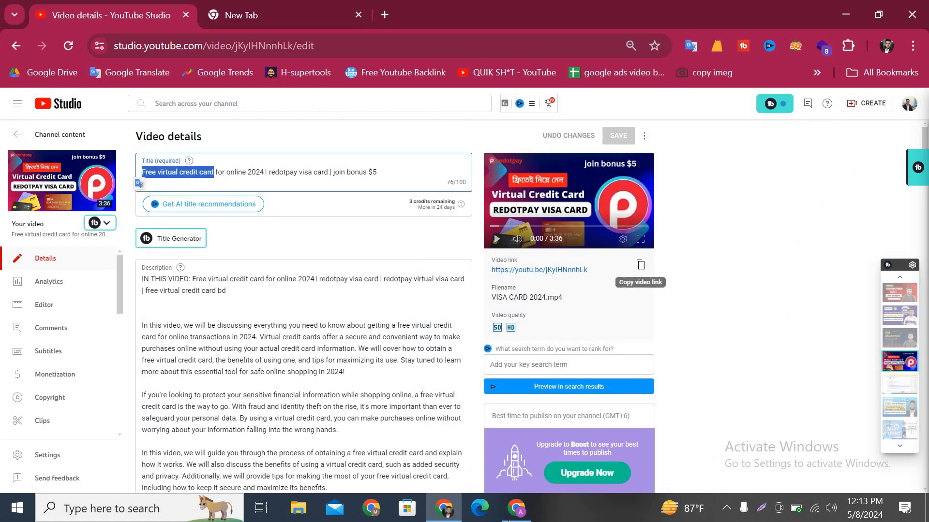
{"action": "key", "text": "alt+Tab"}
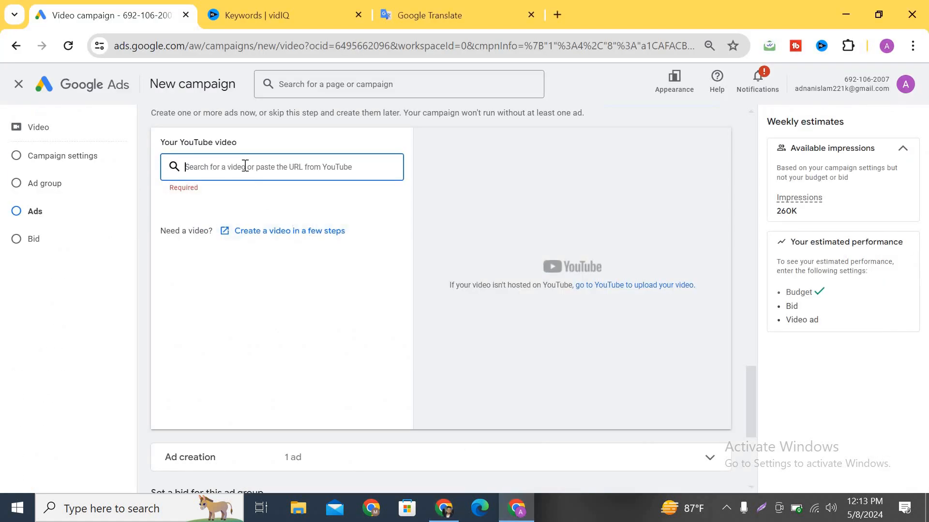
{"action": "key", "text": "ctrl+v"}
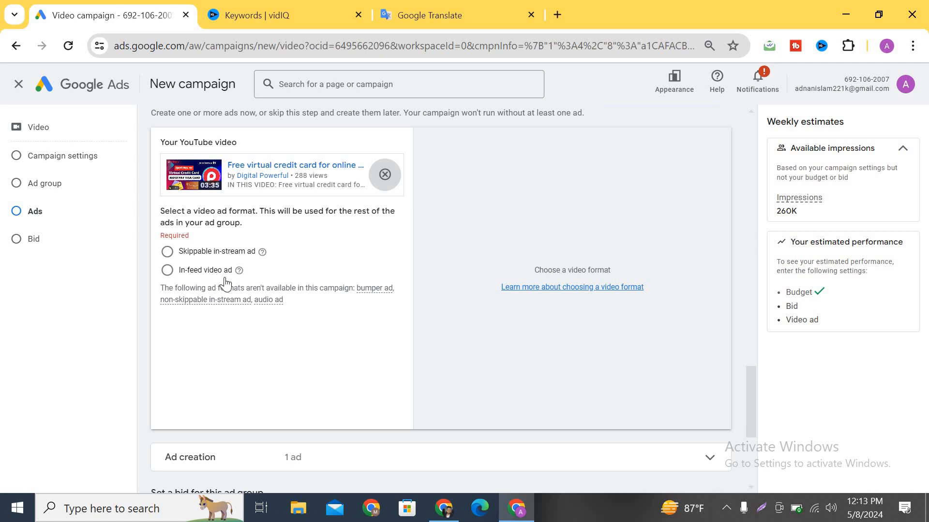
{"action": "left_click", "coordinate": [166, 271]}
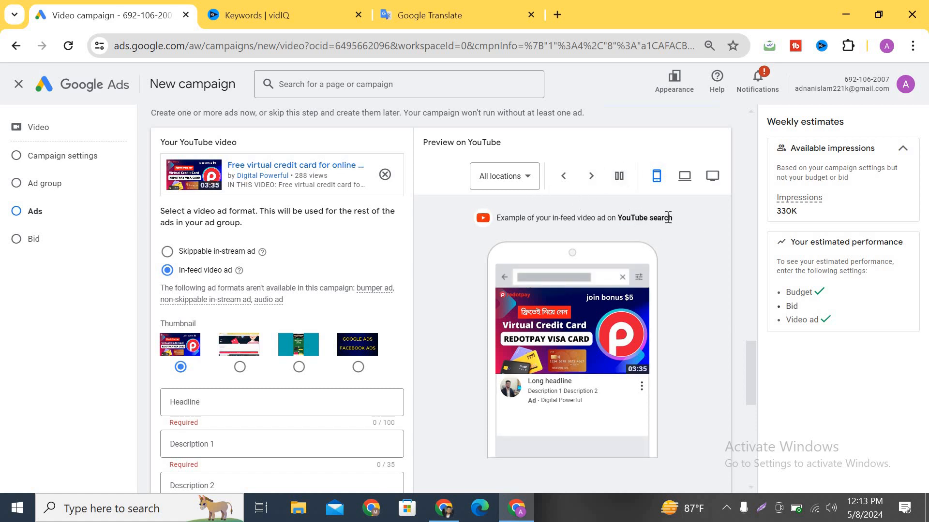
Examine the in-feed ad preview and limit it to the Search location
{"action": "left_click_drag", "start_coordinate": [668, 217], "coordinate": [709, 216]}
{"action": "left_click", "coordinate": [618, 217]}
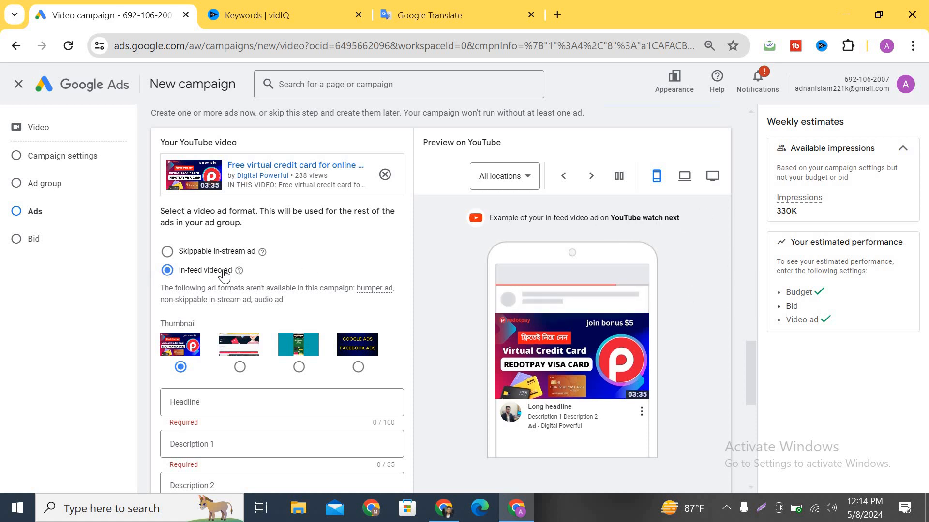
{"action": "left_click", "coordinate": [517, 178]}
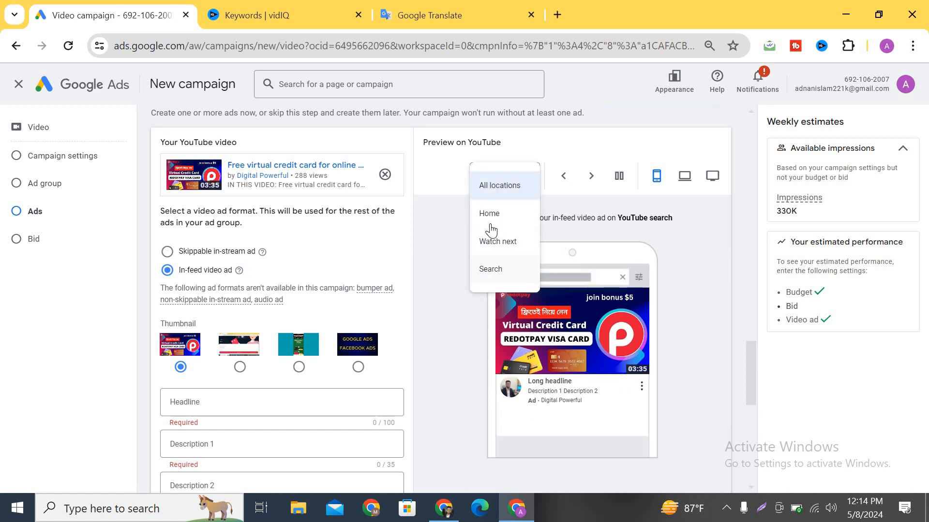
{"action": "left_click", "coordinate": [505, 270]}
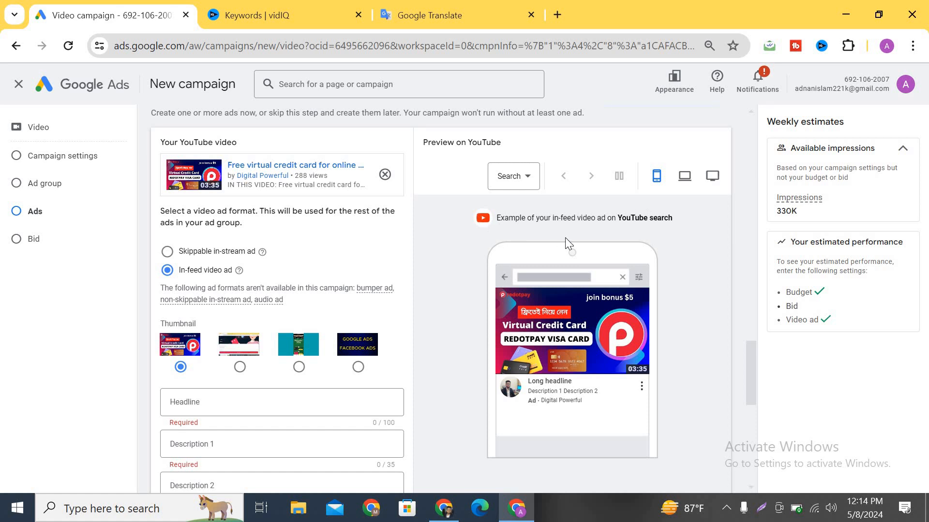
Look over the remaining ad and bid fields, switching the preview to All locations and back to Search
{"action": "left_click_drag", "start_coordinate": [747, 353], "coordinate": [739, 413]}
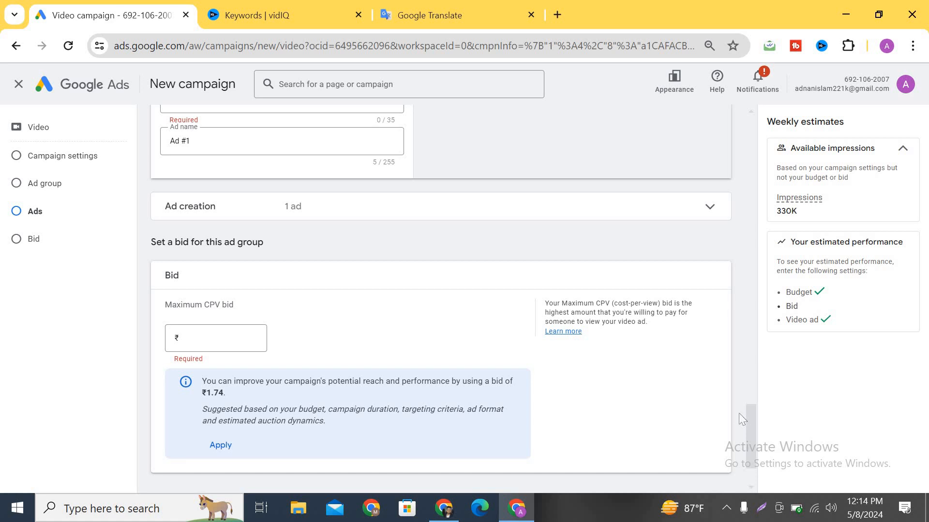
{"action": "left_click", "coordinate": [750, 338]}
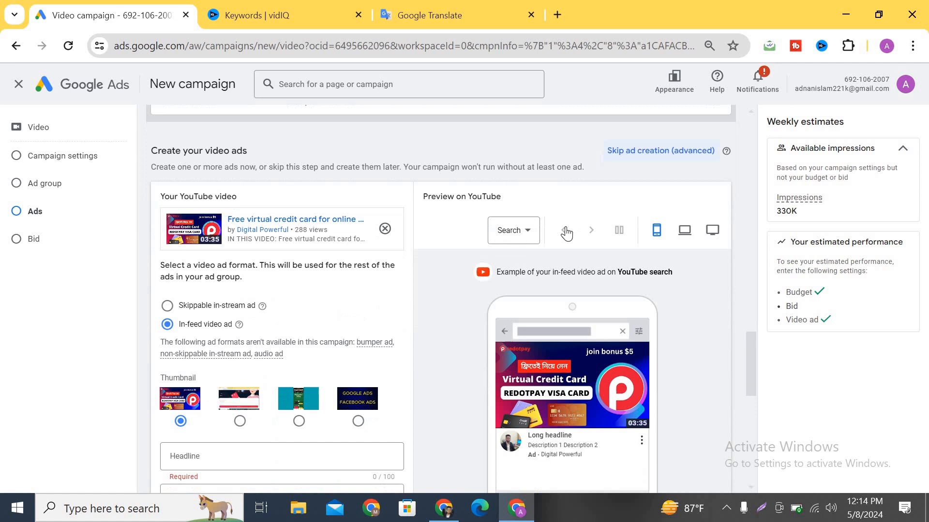
{"action": "left_click", "coordinate": [525, 231]}
{"action": "left_click", "coordinate": [504, 243]}
{"action": "scroll", "coordinate": [741, 411], "scroll_direction": "down", "scroll_amount": 10}
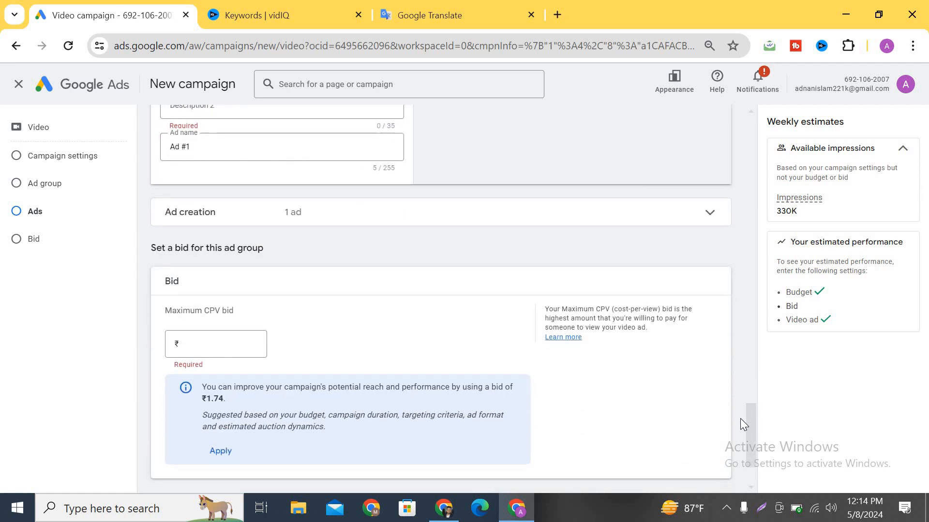
{"action": "scroll", "coordinate": [752, 426], "scroll_direction": "up", "scroll_amount": 10}
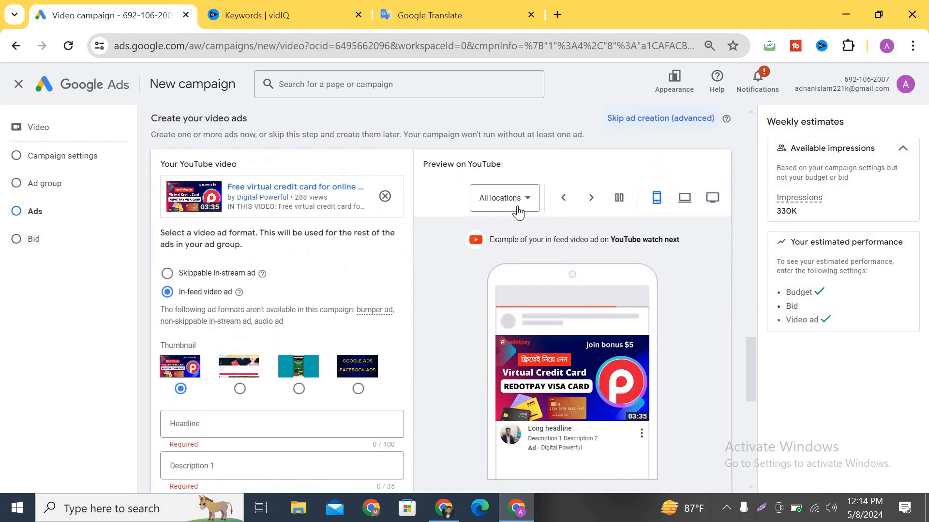
{"action": "left_click", "coordinate": [528, 205]}
{"action": "left_click", "coordinate": [506, 276]}
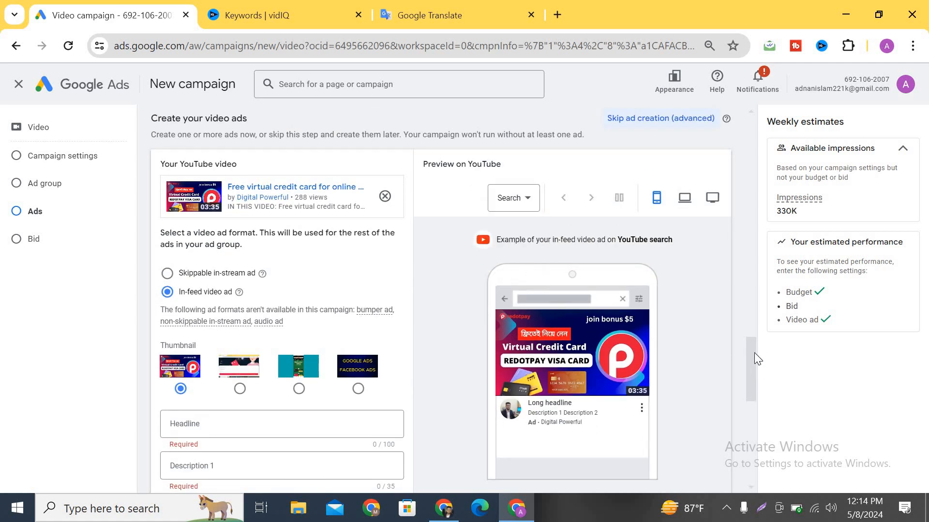
Review the ad group's demographic targeting for gender, age, parental status and household income
{"action": "left_click_drag", "start_coordinate": [749, 361], "coordinate": [763, 310]}
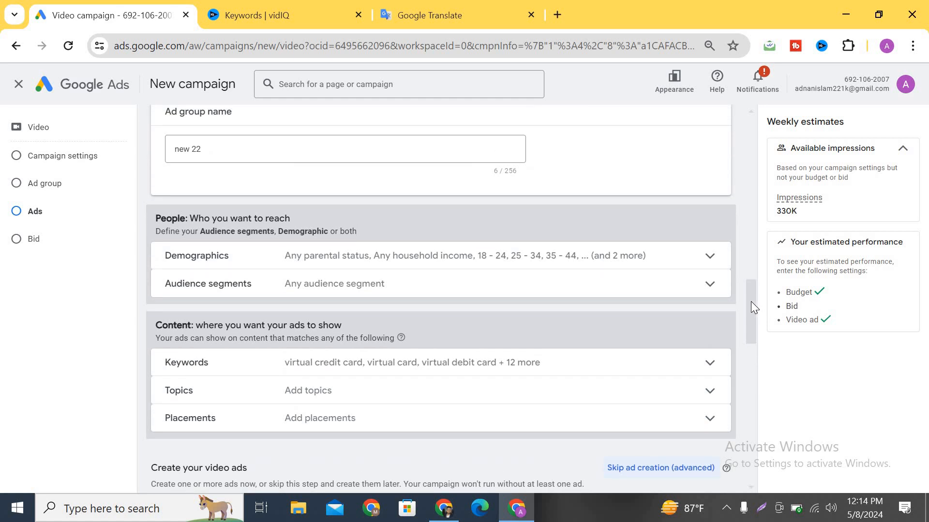
{"action": "left_click", "coordinate": [710, 258]}
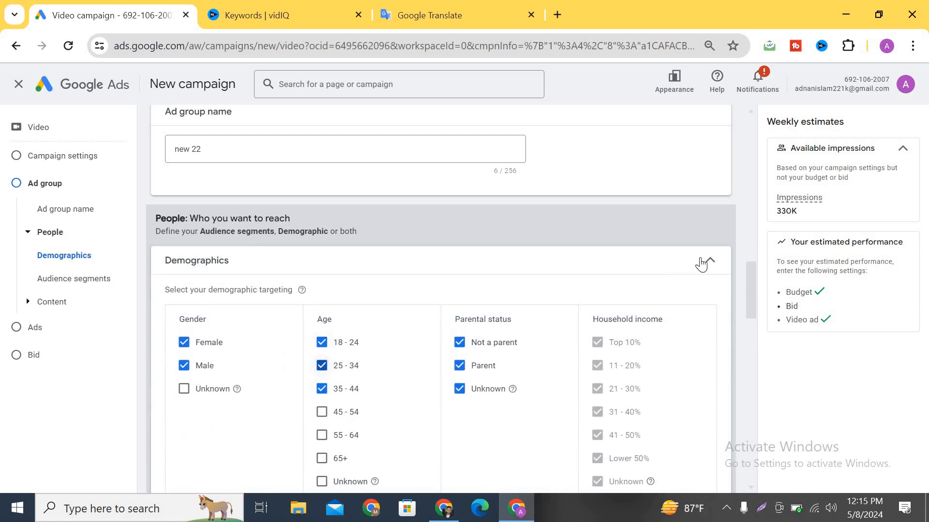
{"action": "left_click", "coordinate": [708, 259]}
Enter the headline "Free vIrtual credIt car0d for online 2024" and the descriptions "Free vIrtual credIt" and "join bonus five" for the ad
{"action": "left_click_drag", "start_coordinate": [753, 301], "coordinate": [746, 379]}
{"action": "left_click", "coordinate": [209, 309]}
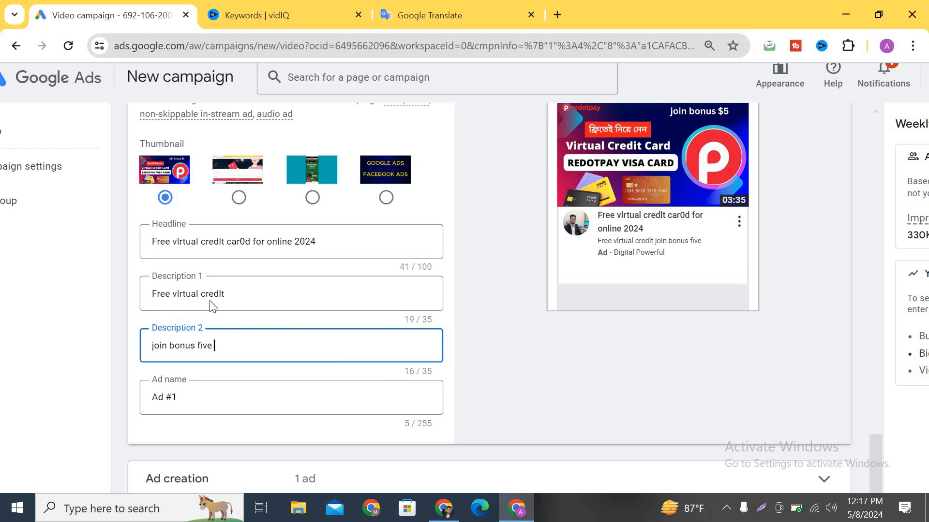
{"action": "scroll", "coordinate": [193, 285], "scroll_direction": "up", "scroll_amount": 1}
{"action": "scroll", "coordinate": [169, 258], "scroll_direction": "down", "scroll_amount": 3}
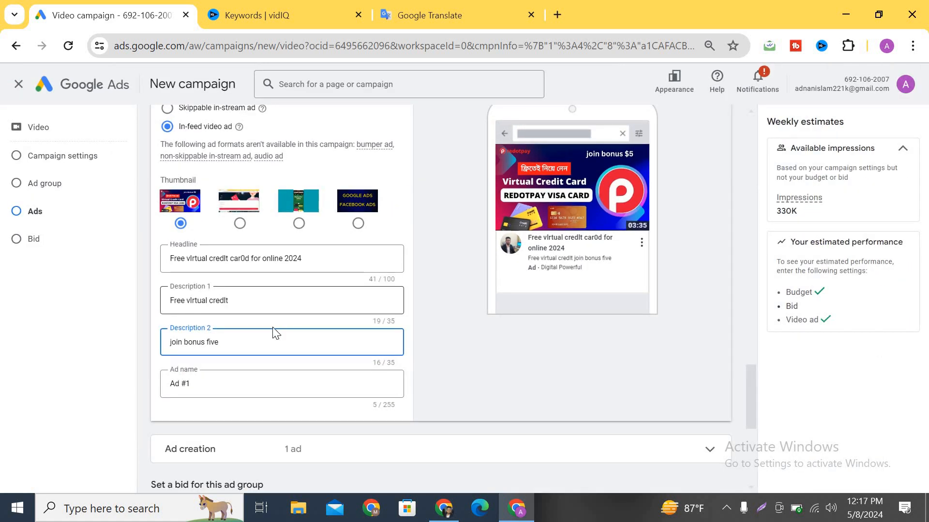
{"action": "scroll", "coordinate": [304, 319], "scroll_direction": "up", "scroll_amount": 1}
{"action": "scroll", "coordinate": [472, 300], "scroll_direction": "up", "scroll_amount": 2}
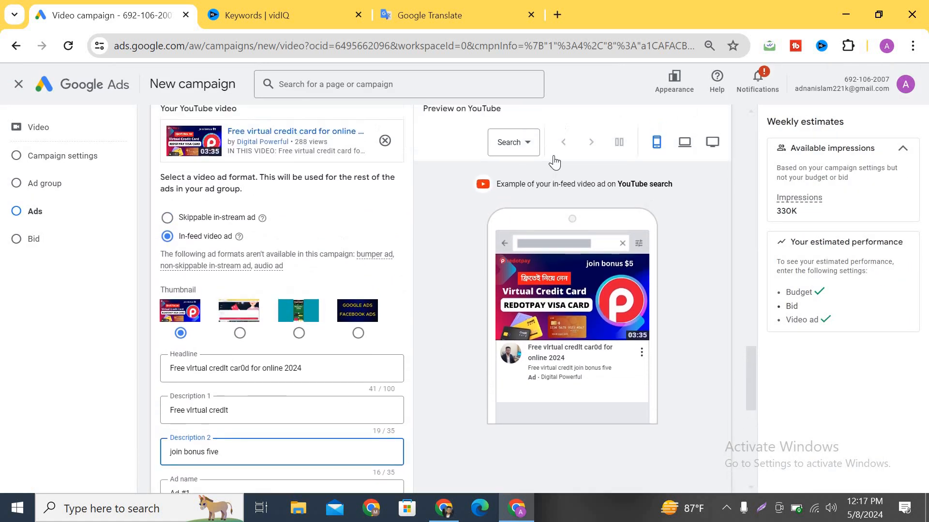
Apply the suggested maximum CPV bid of ₹1.74 to the ad group
{"action": "scroll", "coordinate": [409, 290], "scroll_direction": "down", "scroll_amount": 10}
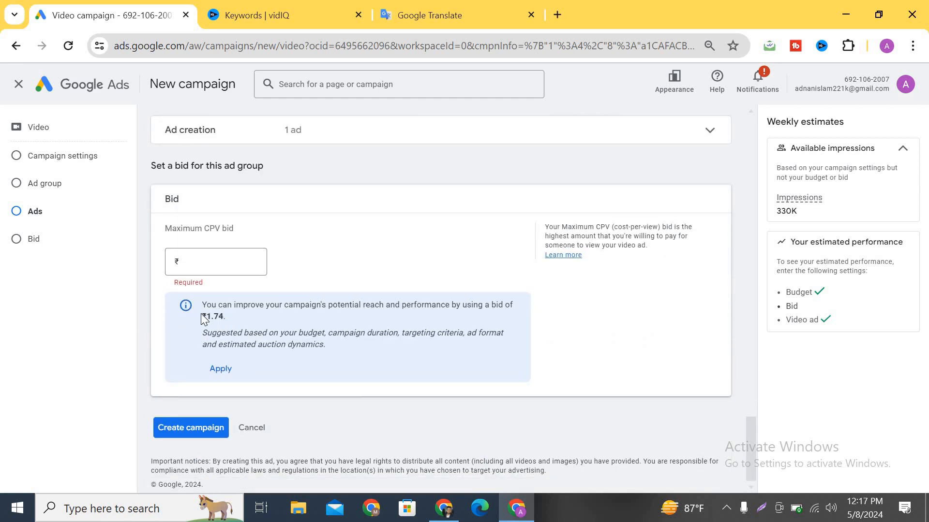
{"action": "scroll", "coordinate": [200, 314], "scroll_direction": "up", "scroll_amount": 5, "text": "ctrl"}
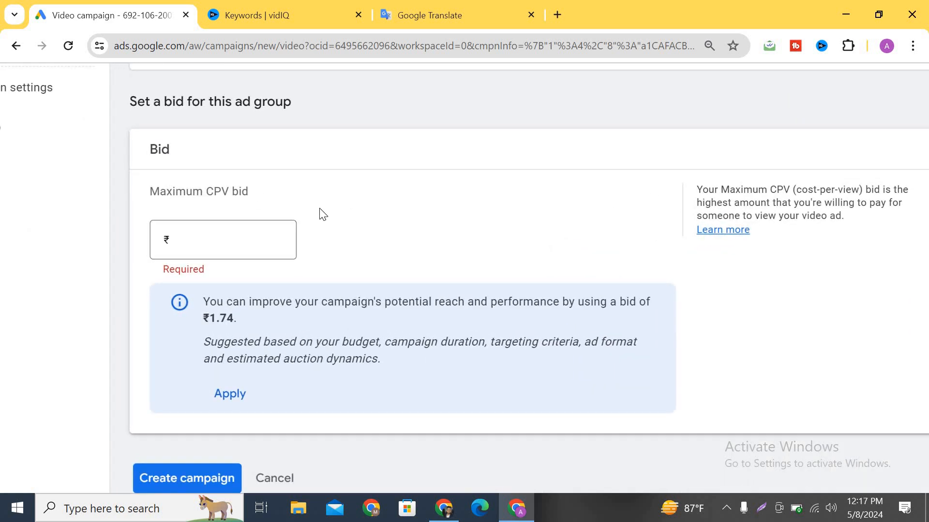
{"action": "left_click", "coordinate": [225, 401]}
{"action": "scroll", "coordinate": [319, 336], "scroll_direction": "down", "scroll_amount": 5, "text": "ctrl"}
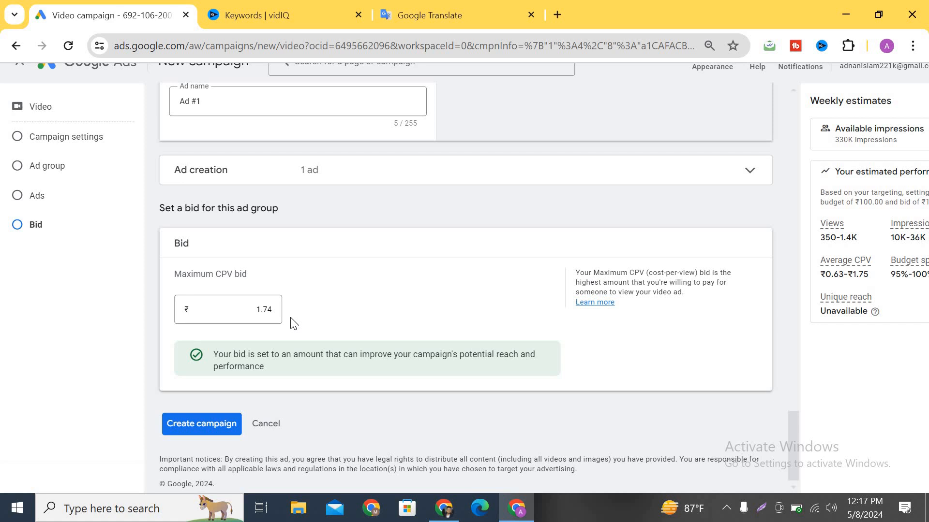
{"action": "left_click_drag", "start_coordinate": [249, 310], "coordinate": [276, 310]}
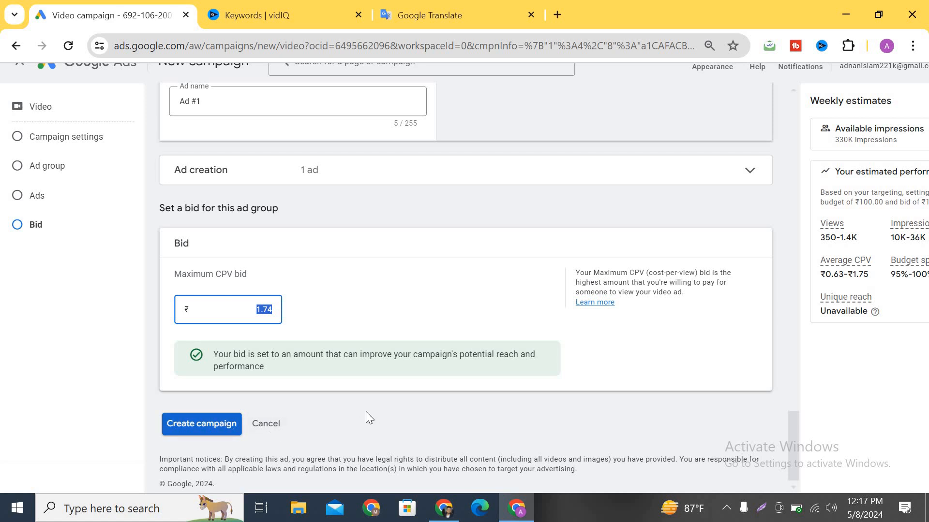
Create the campaign and continue to its overview
{"action": "key", "text": "Return"}
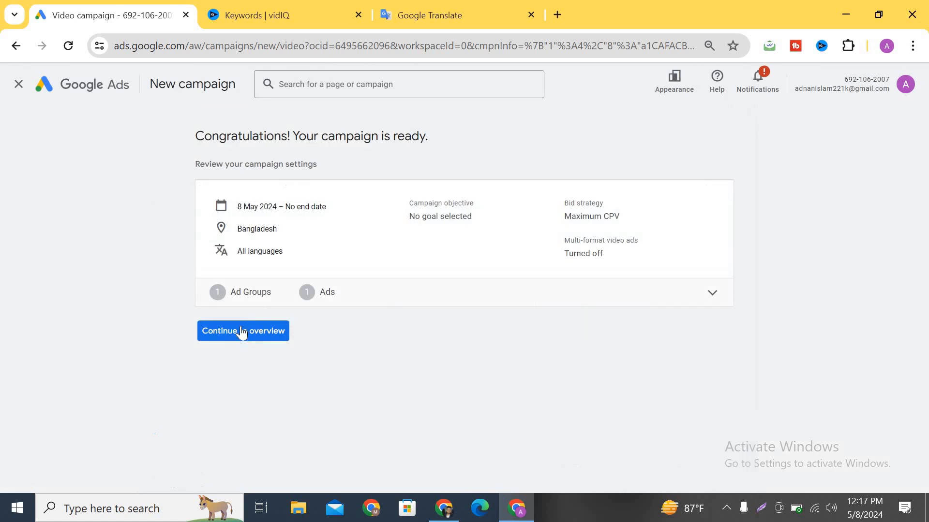
{"action": "left_click", "coordinate": [241, 332]}
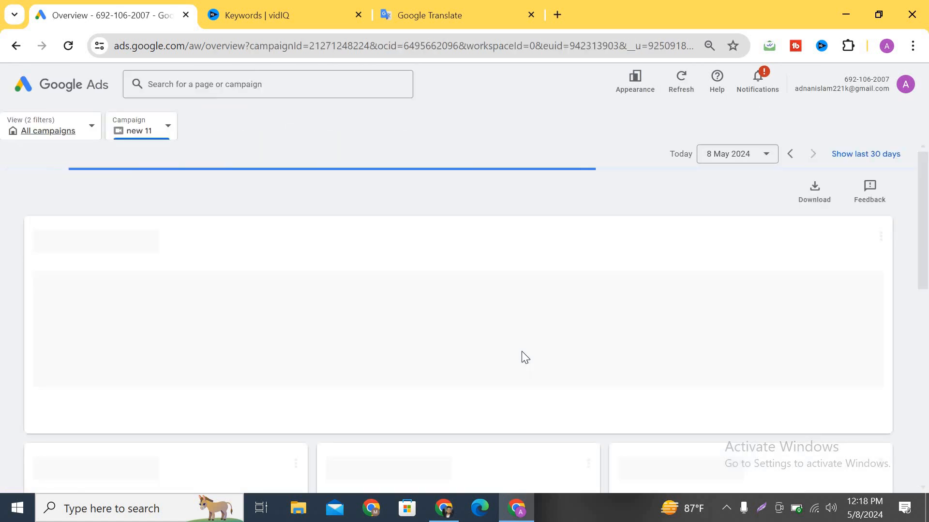
Examine the new campaign's overview, including its video ad, policy review progress and campaign diagnostics
{"action": "scroll", "coordinate": [243, 280], "scroll_direction": "down", "scroll_amount": 3}
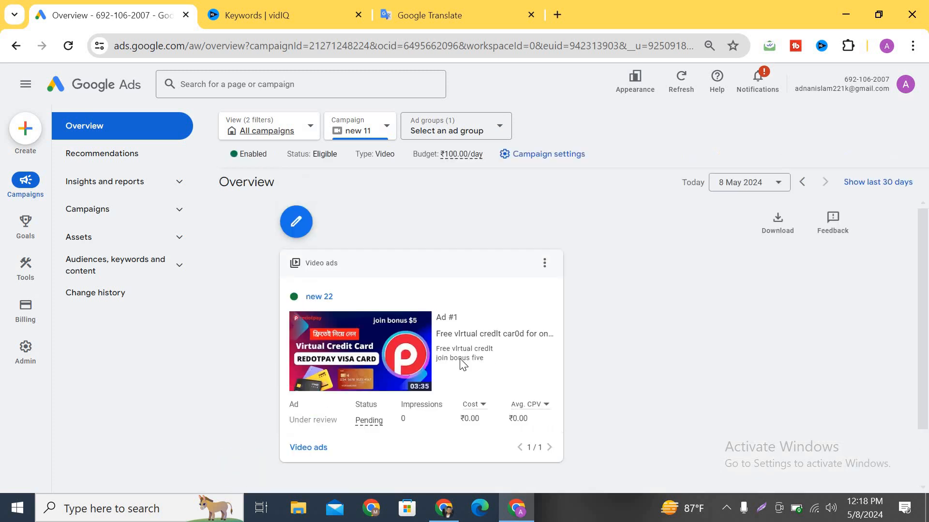
{"action": "scroll", "coordinate": [577, 361], "scroll_direction": "down", "scroll_amount": 6}
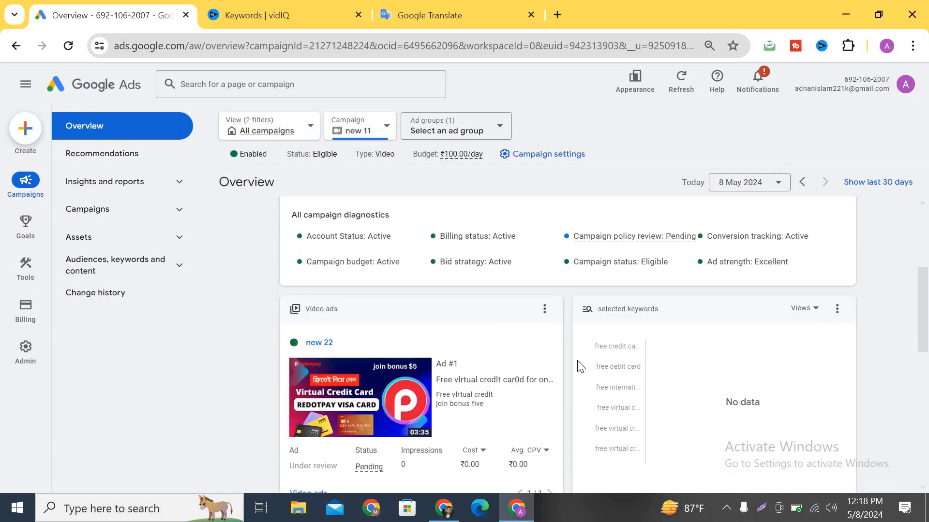
{"action": "scroll", "coordinate": [457, 300], "scroll_direction": "up", "scroll_amount": 5}
{"action": "scroll", "coordinate": [457, 299], "scroll_direction": "up", "scroll_amount": 1}
{"action": "scroll", "coordinate": [459, 305], "scroll_direction": "up", "scroll_amount": 3}
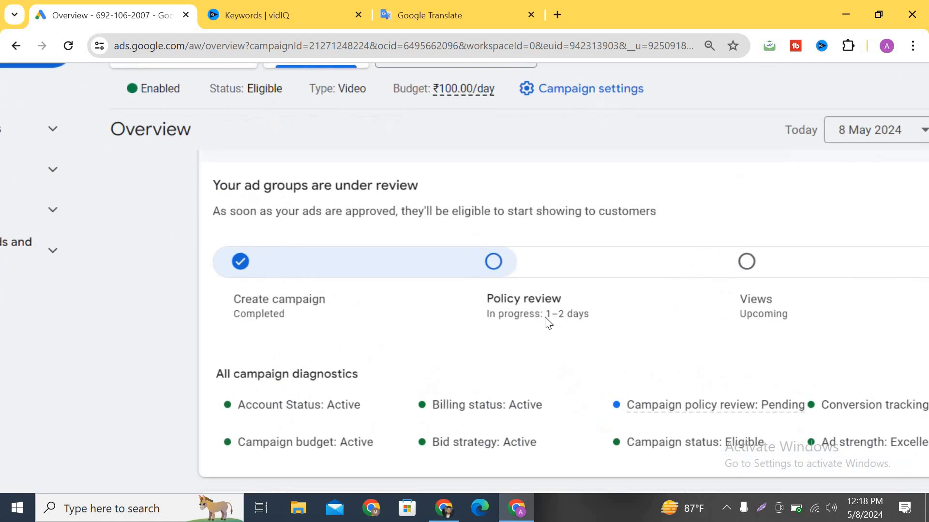
{"action": "left_click_drag", "start_coordinate": [566, 314], "coordinate": [590, 313]}
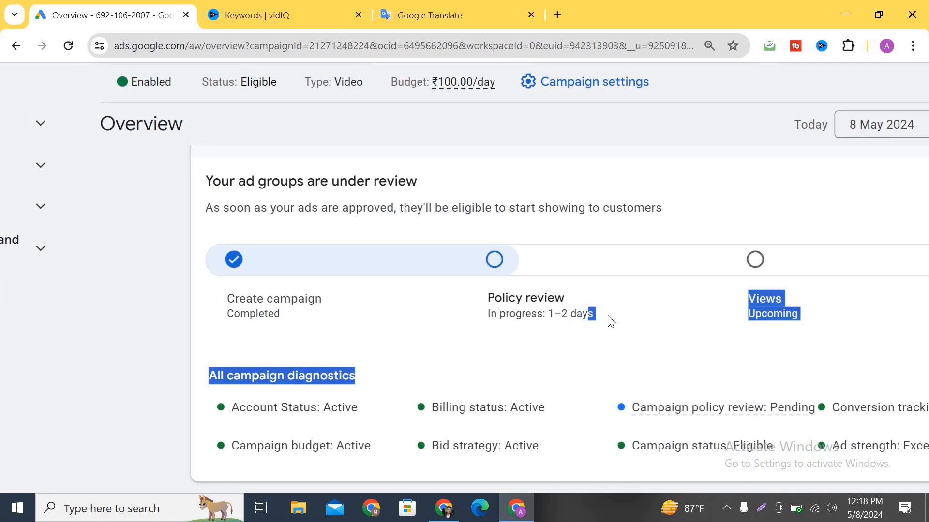
{"action": "left_click", "coordinate": [551, 357]}
{"action": "scroll", "coordinate": [552, 358], "scroll_direction": "down", "scroll_amount": 2}
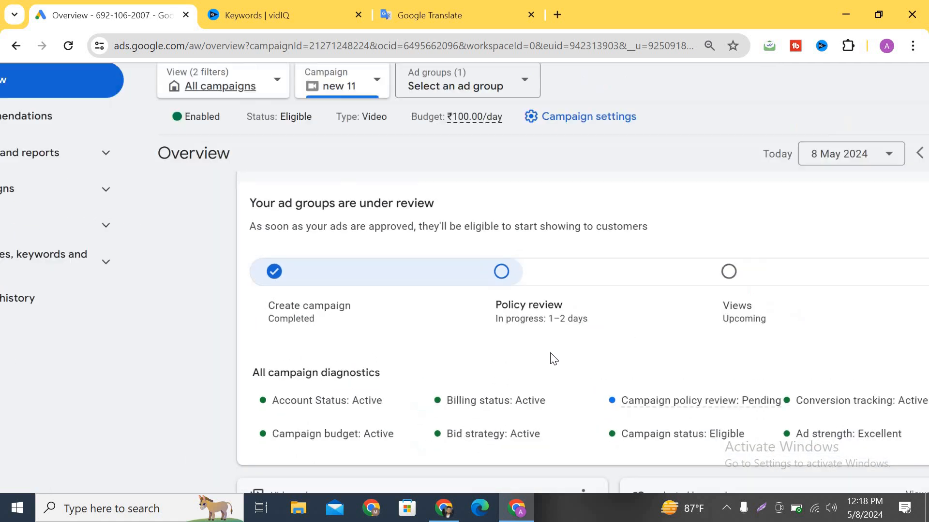
{"action": "scroll", "coordinate": [555, 338], "scroll_direction": "down", "scroll_amount": 2}
{"action": "scroll", "coordinate": [578, 329], "scroll_direction": "up", "scroll_amount": 4}
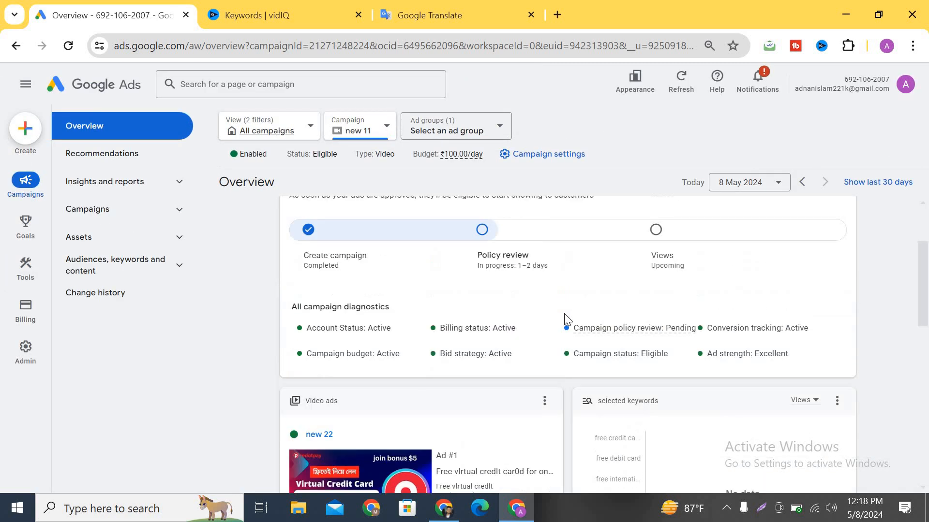